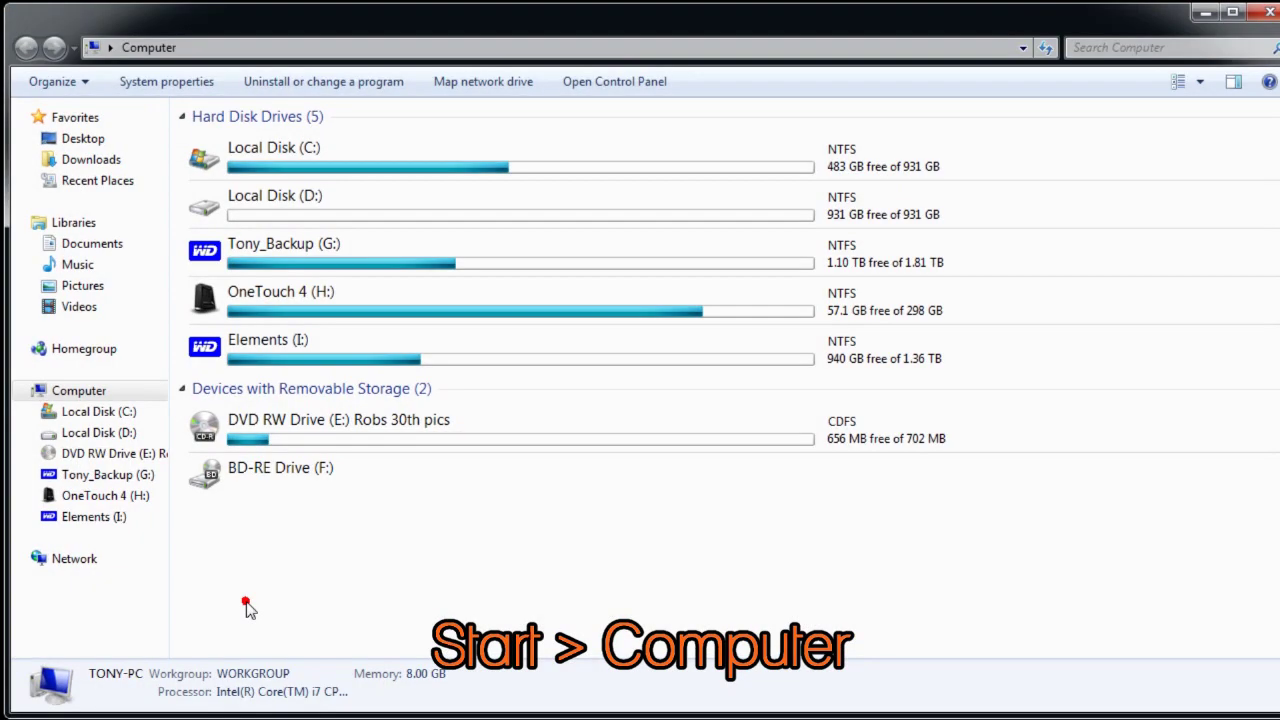
Step: Browse from Local Disk (C:) through Program Files, CyberLink, PowerDirector10 and Slideshow into CameraView
double_click(205, 165)
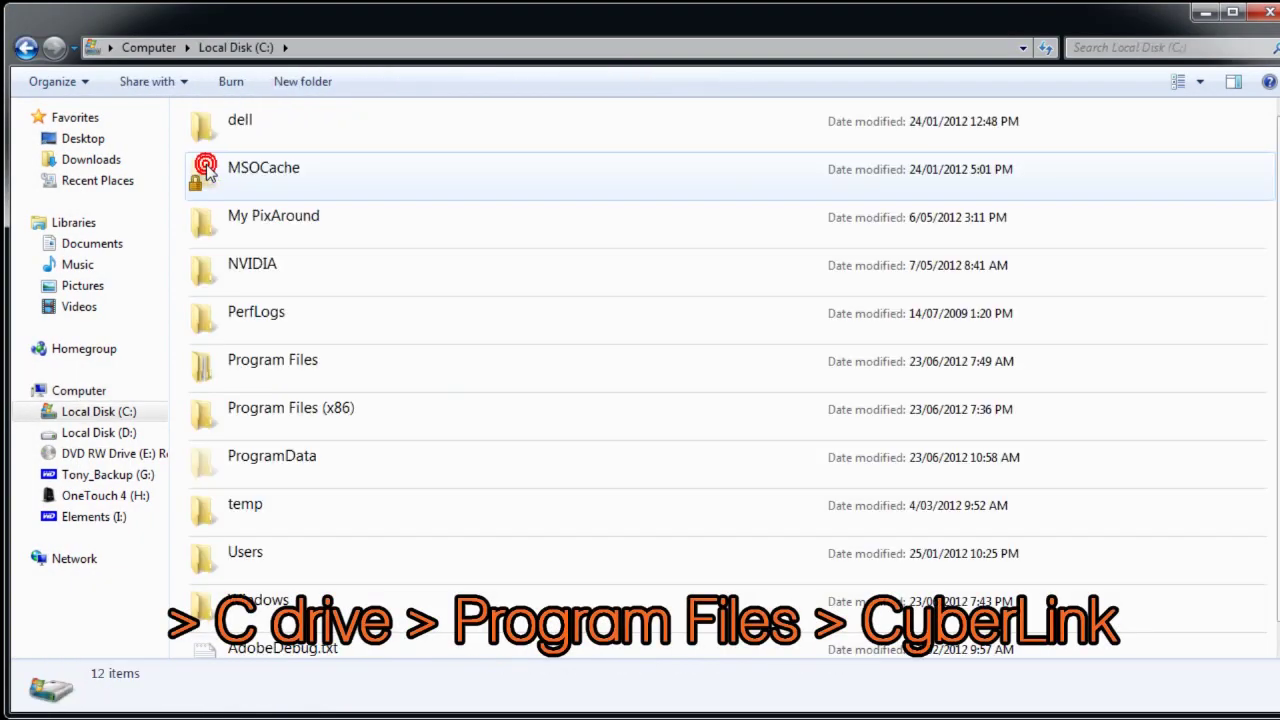
double_click(207, 372)
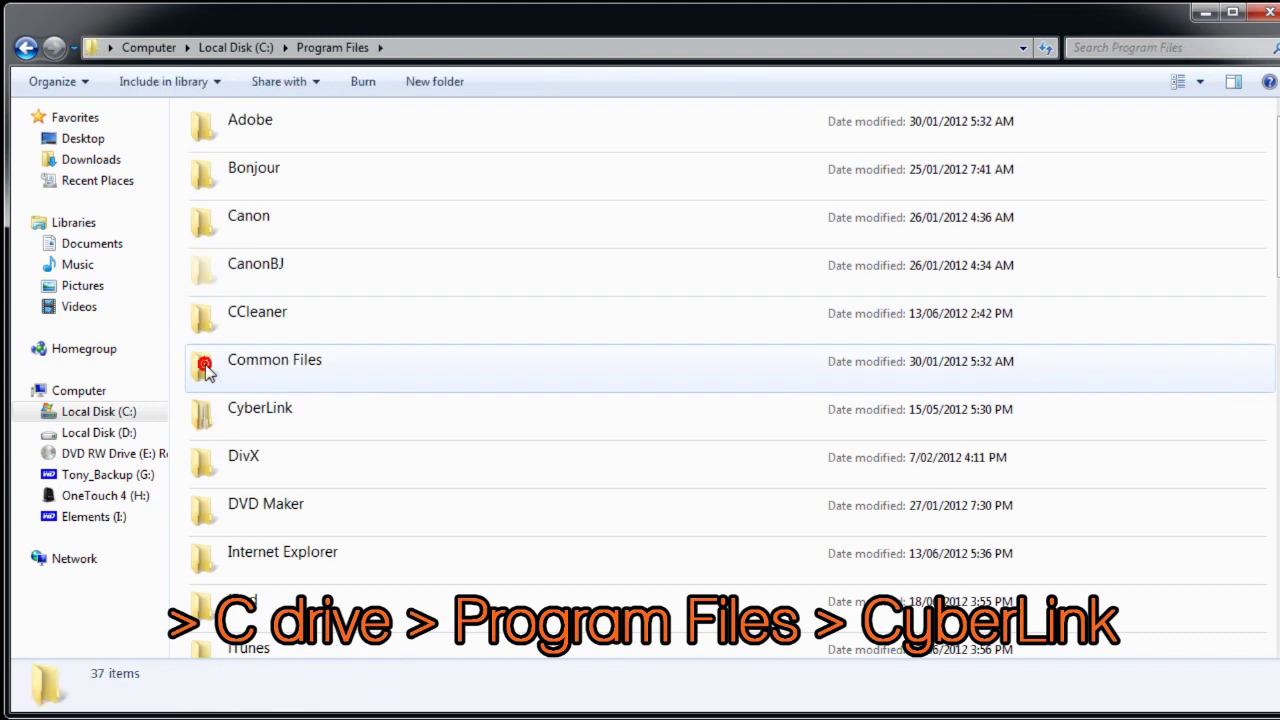
double_click(206, 410)
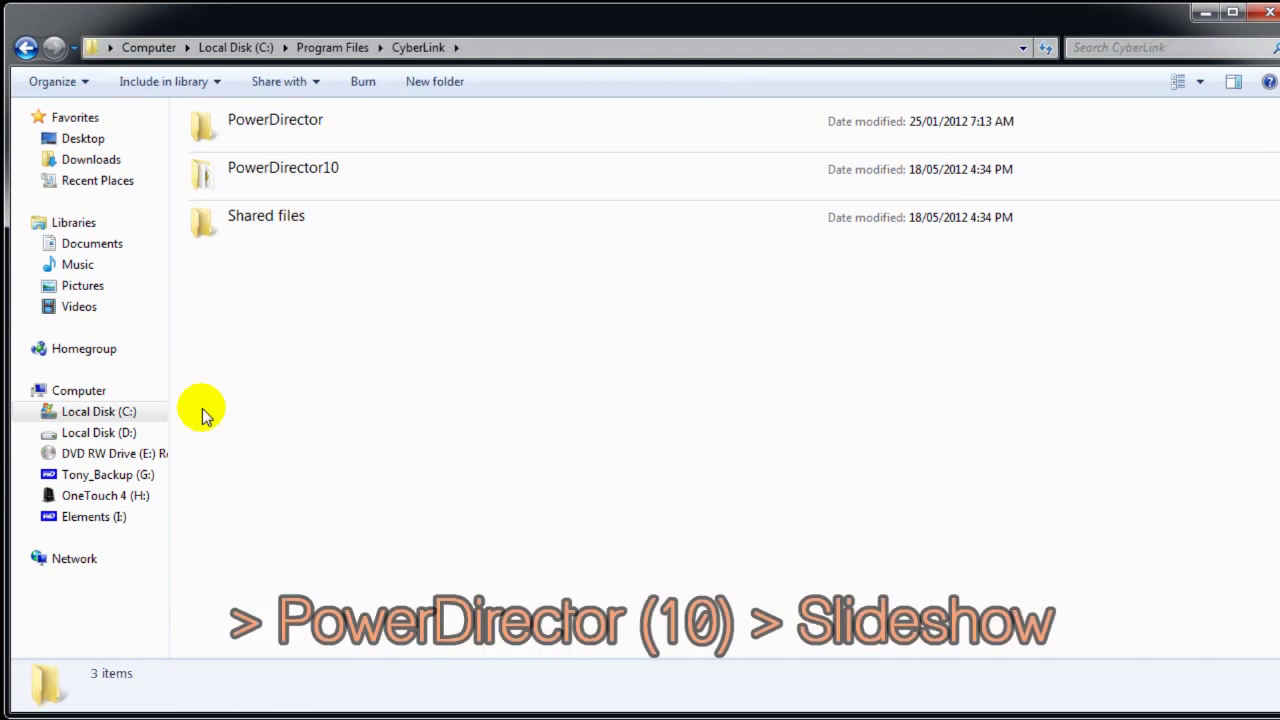
double_click(205, 178)
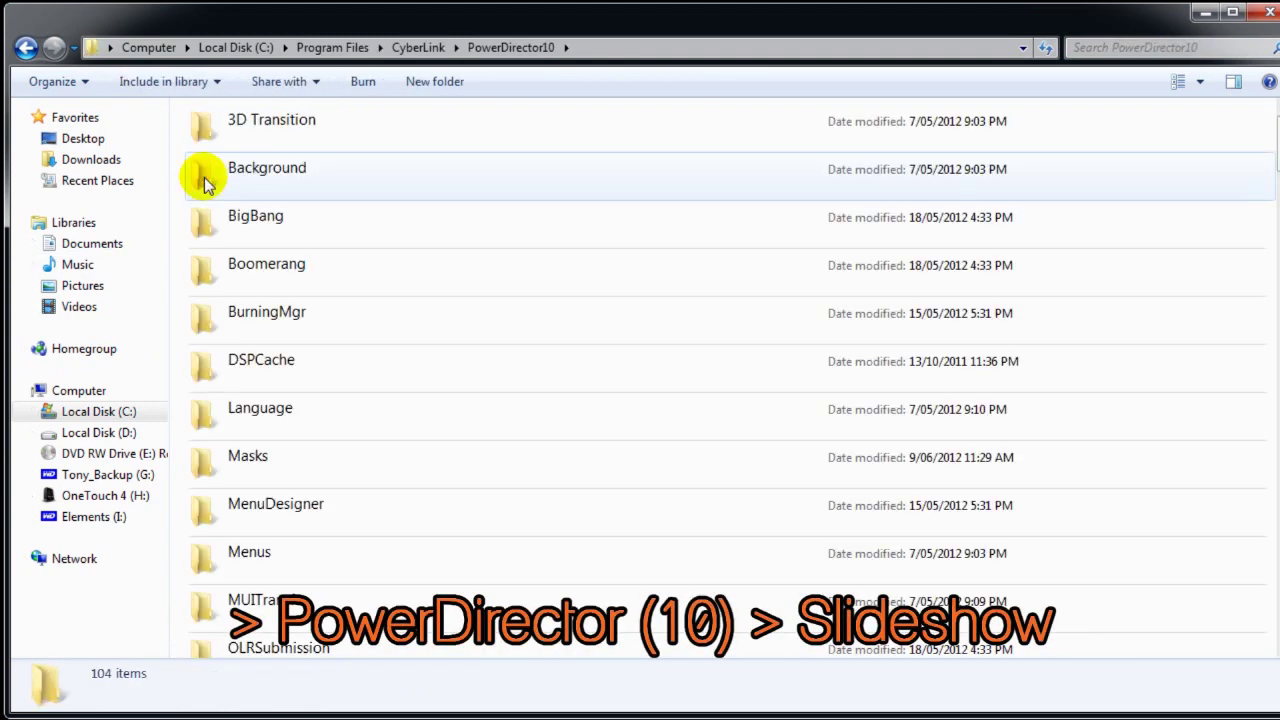
scroll(1110, 165, "down", 8)
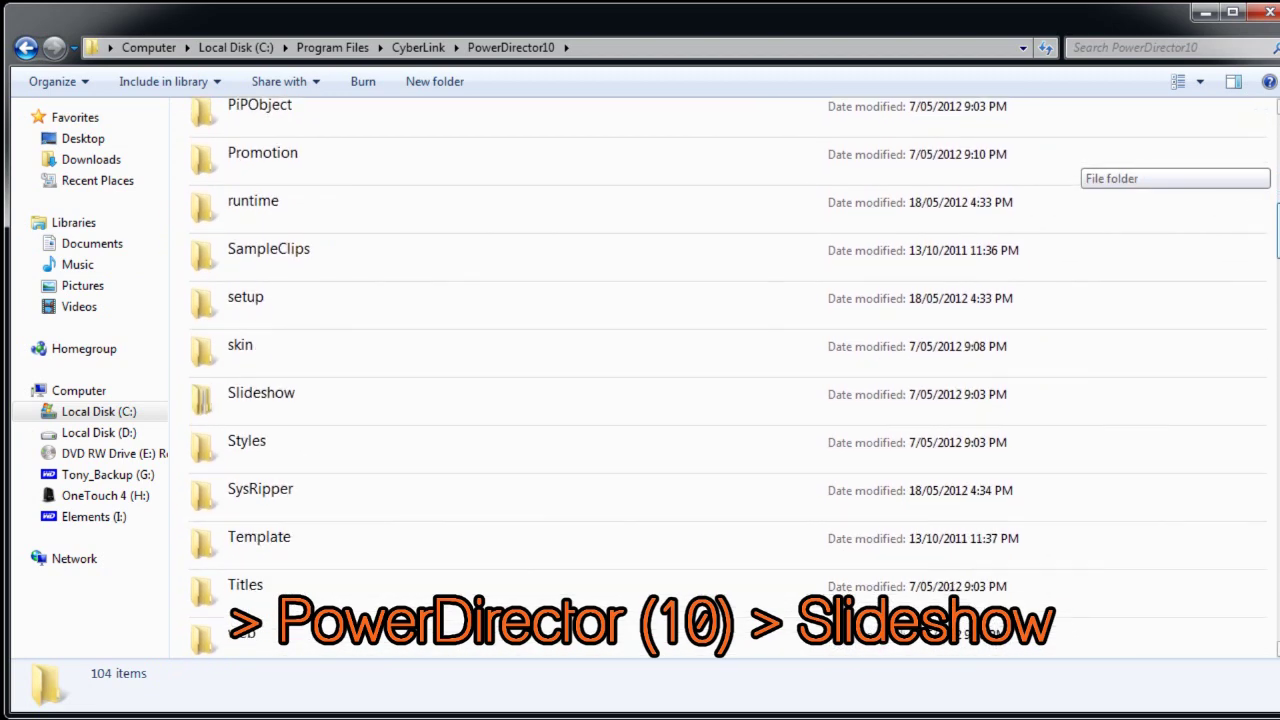
scroll(885, 314, "down", 1)
double_click(197, 348)
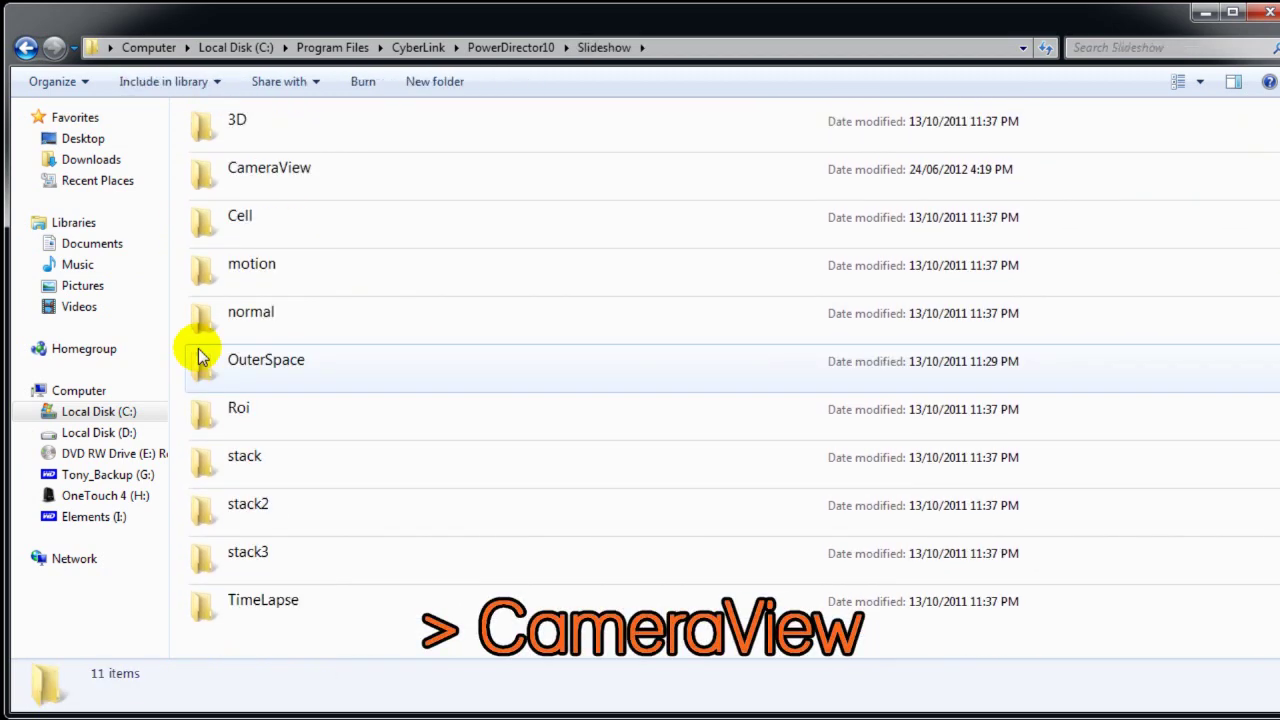
double_click(197, 176)
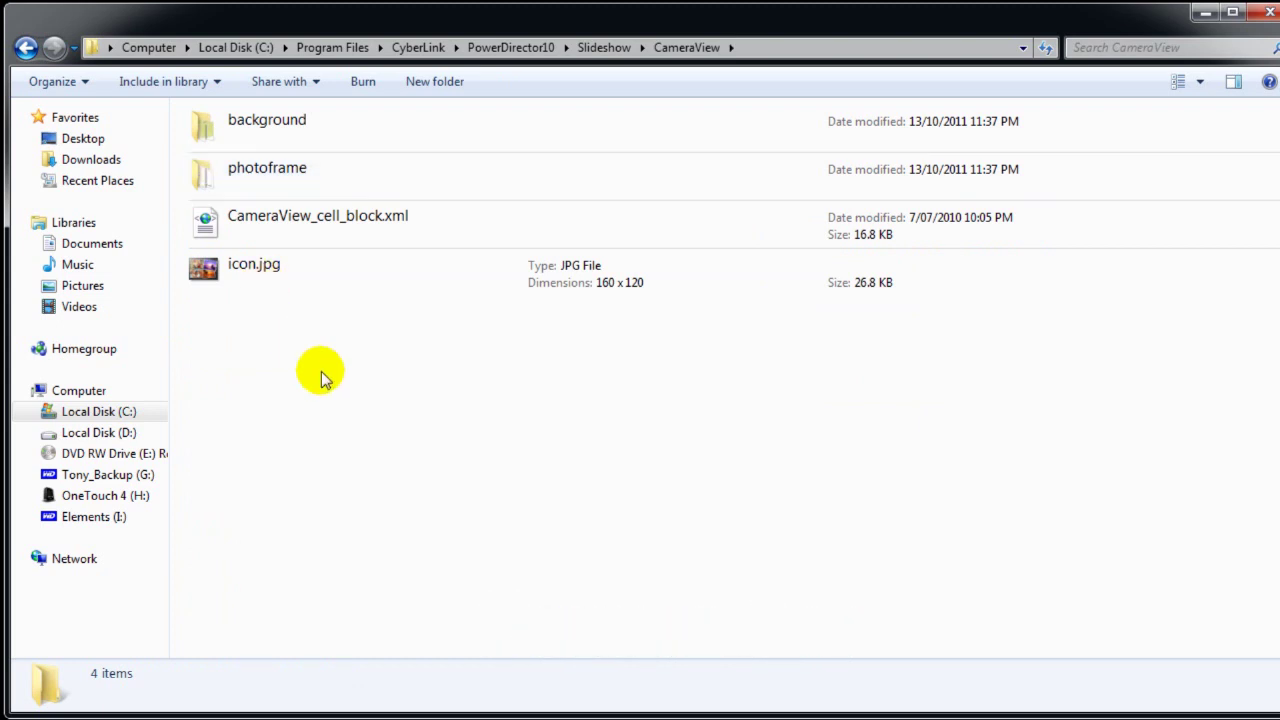
Step: Check the photoframe folder's contents, then open the background folder of leaf images
double_click(209, 174)
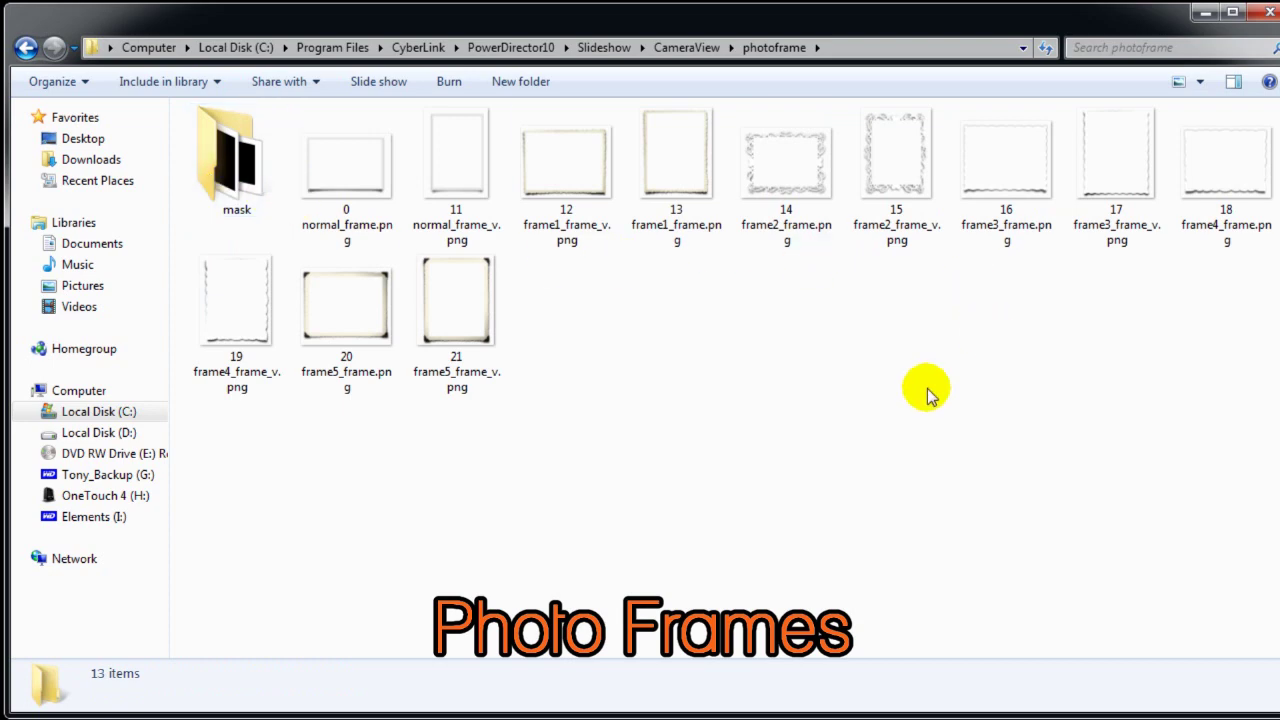
left_click(26, 48)
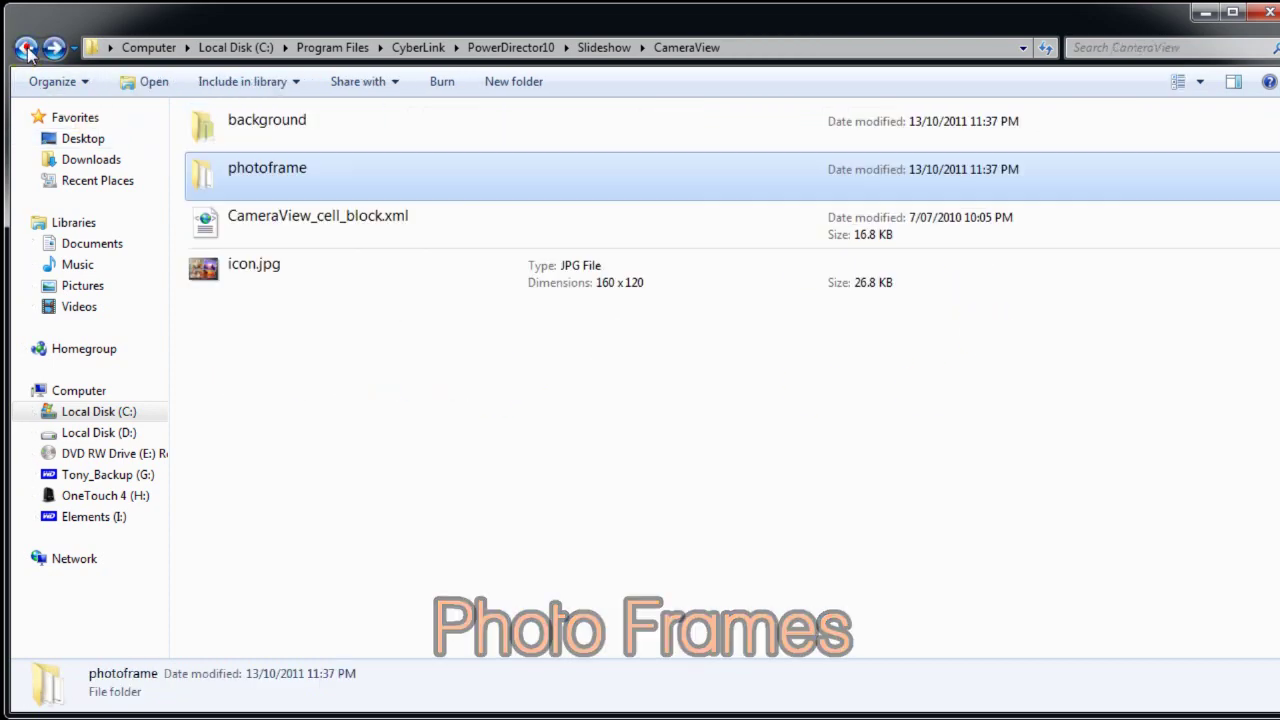
double_click(204, 120)
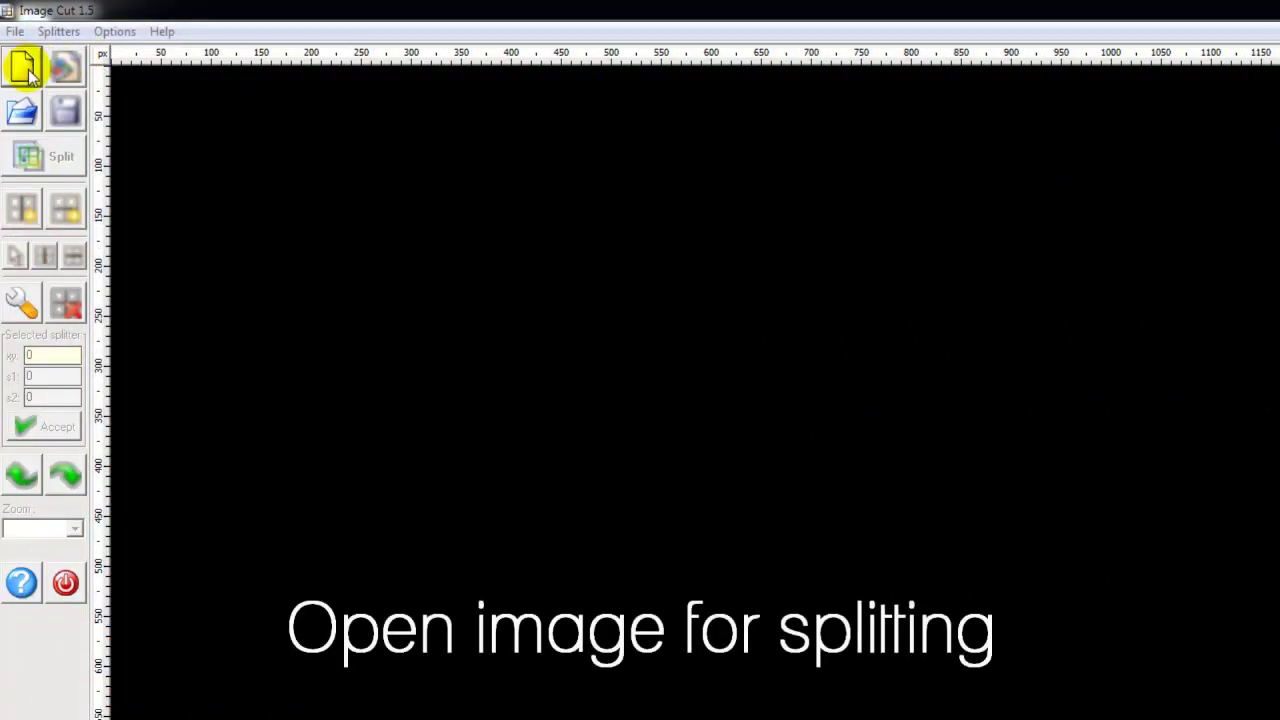
Step: Load blue-earth(0).png into Image Cut and set the zoom to 23 to show the whole image
left_click(24, 68)
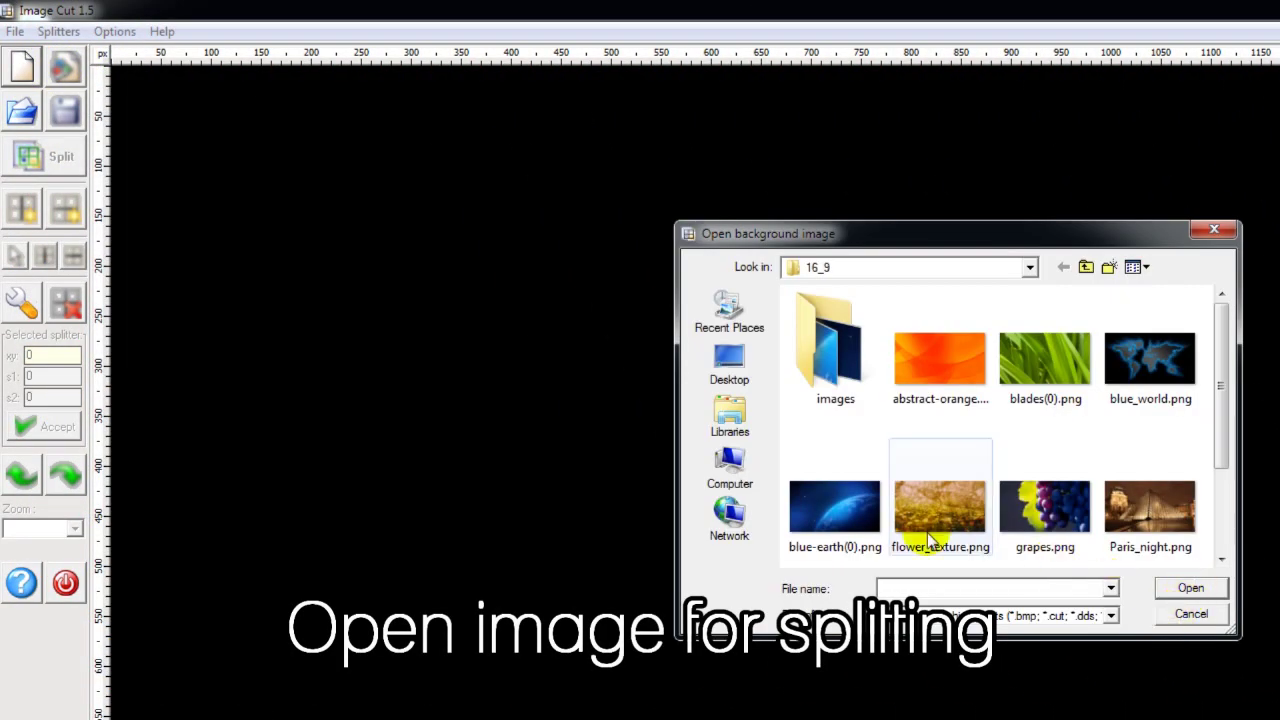
double_click(839, 508)
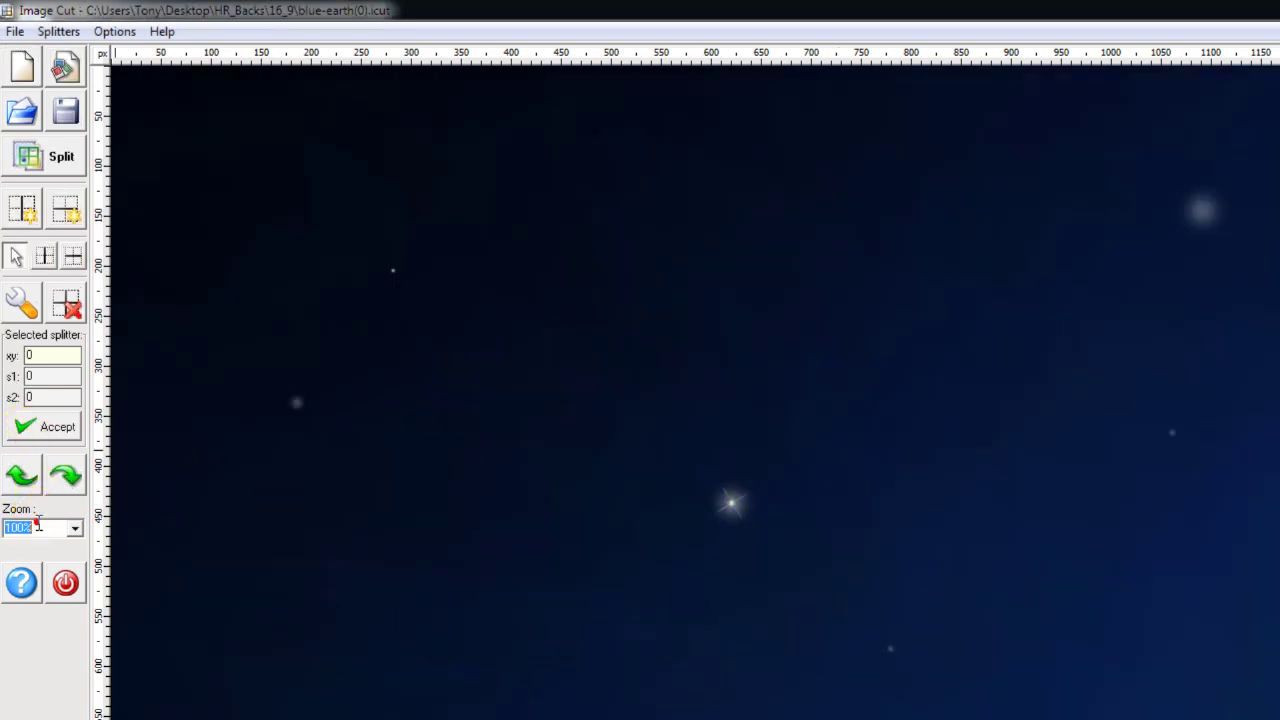
type("23")
key("Return")
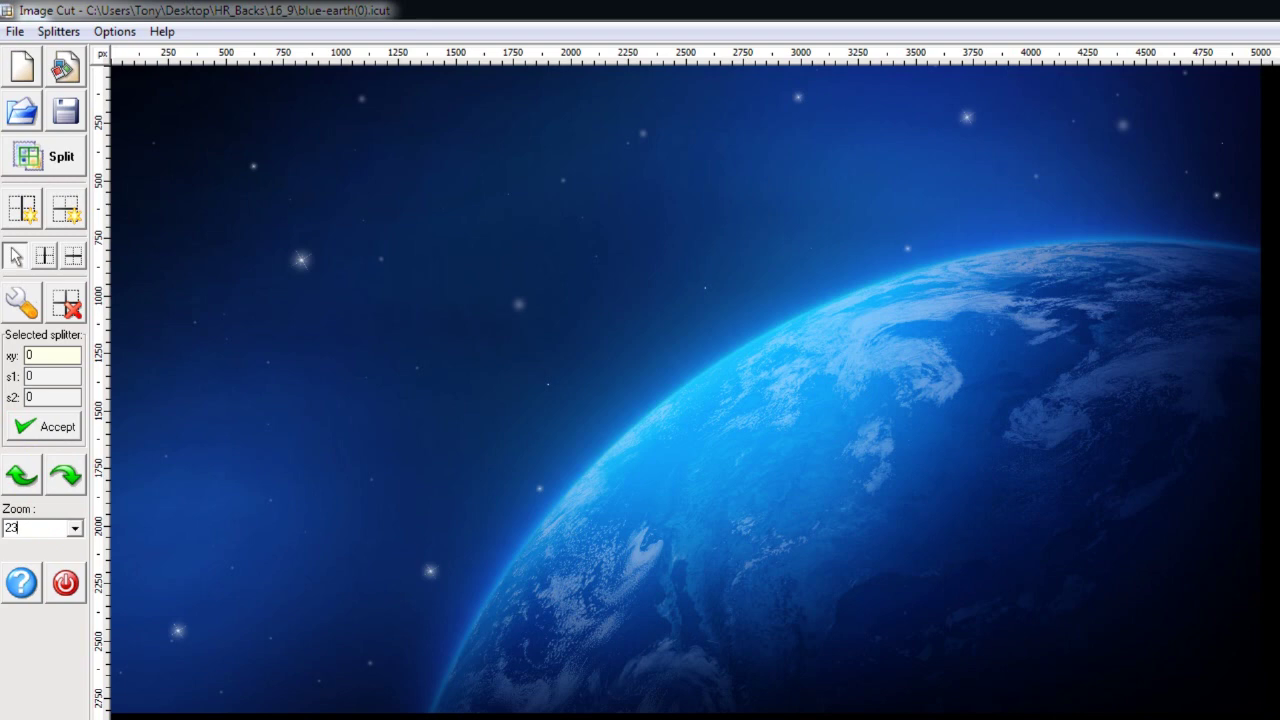
left_click(22, 208)
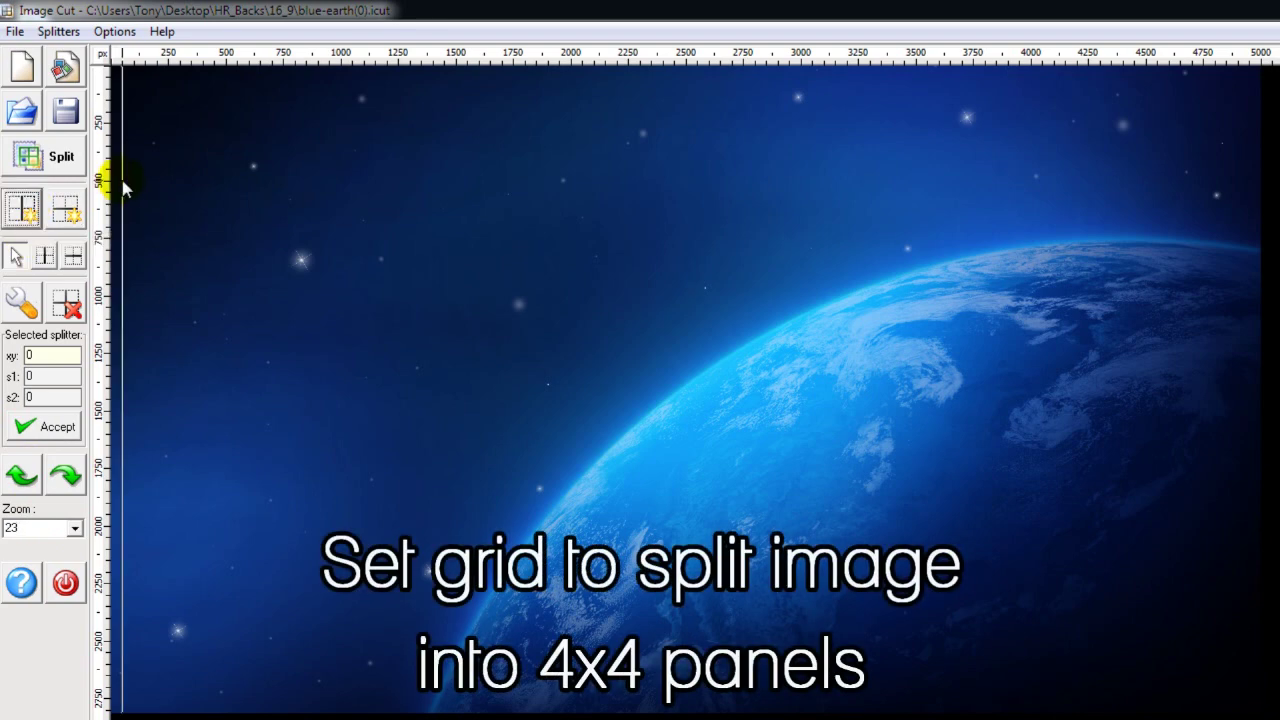
Step: Add vertical splitters at x 2500, 1250 and 3750
left_click_drag(124, 172, 668, 212)
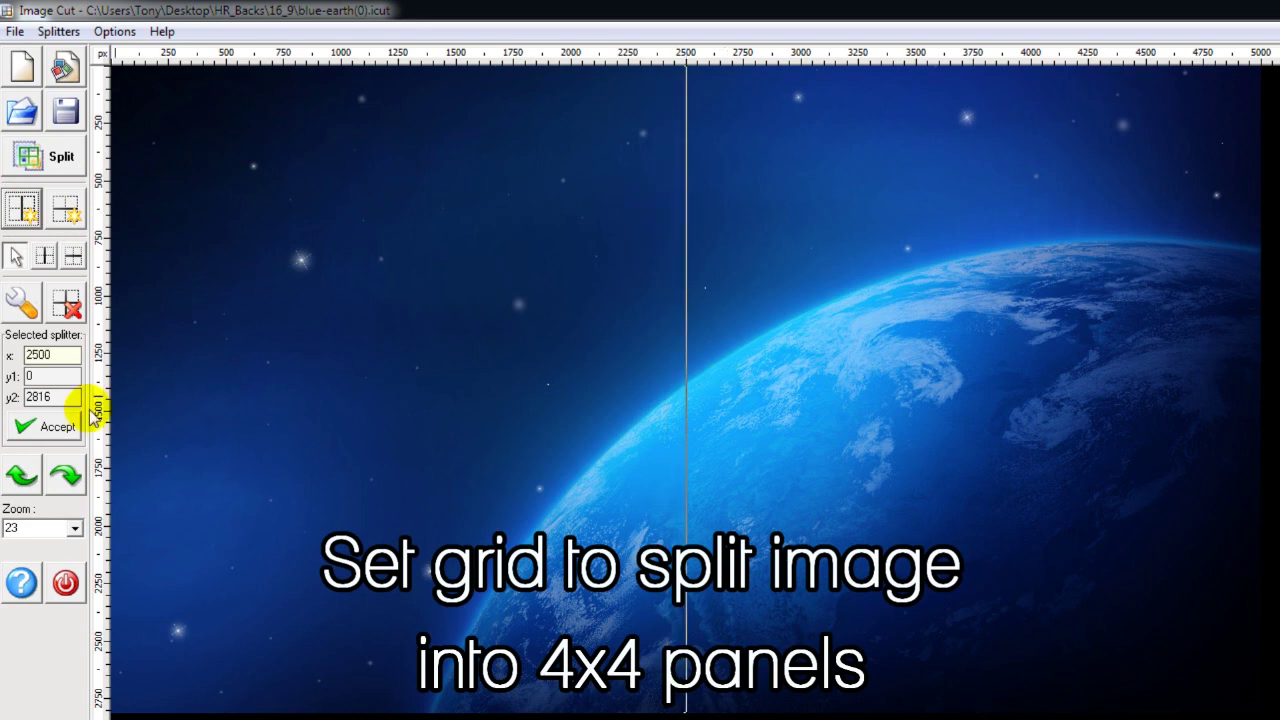
left_click(45, 426)
left_click(22, 208)
left_click_drag(148, 190, 399, 208)
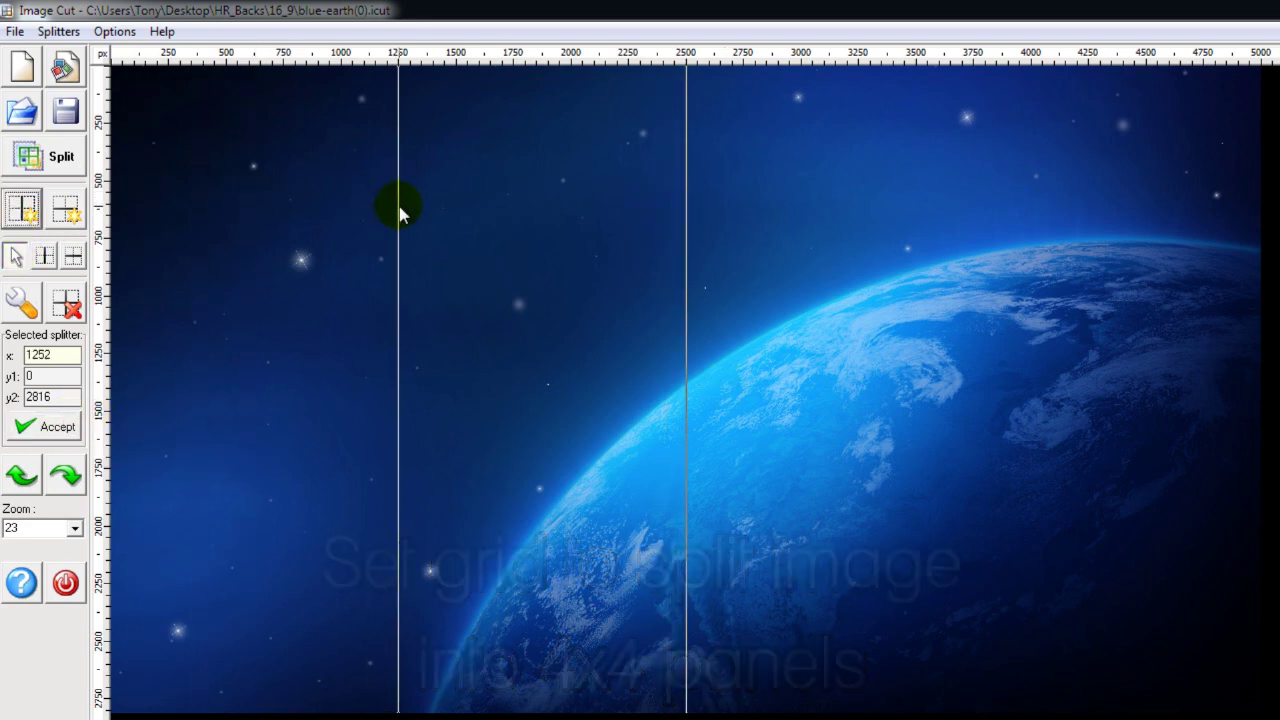
left_click(80, 357)
key("BackSpace")
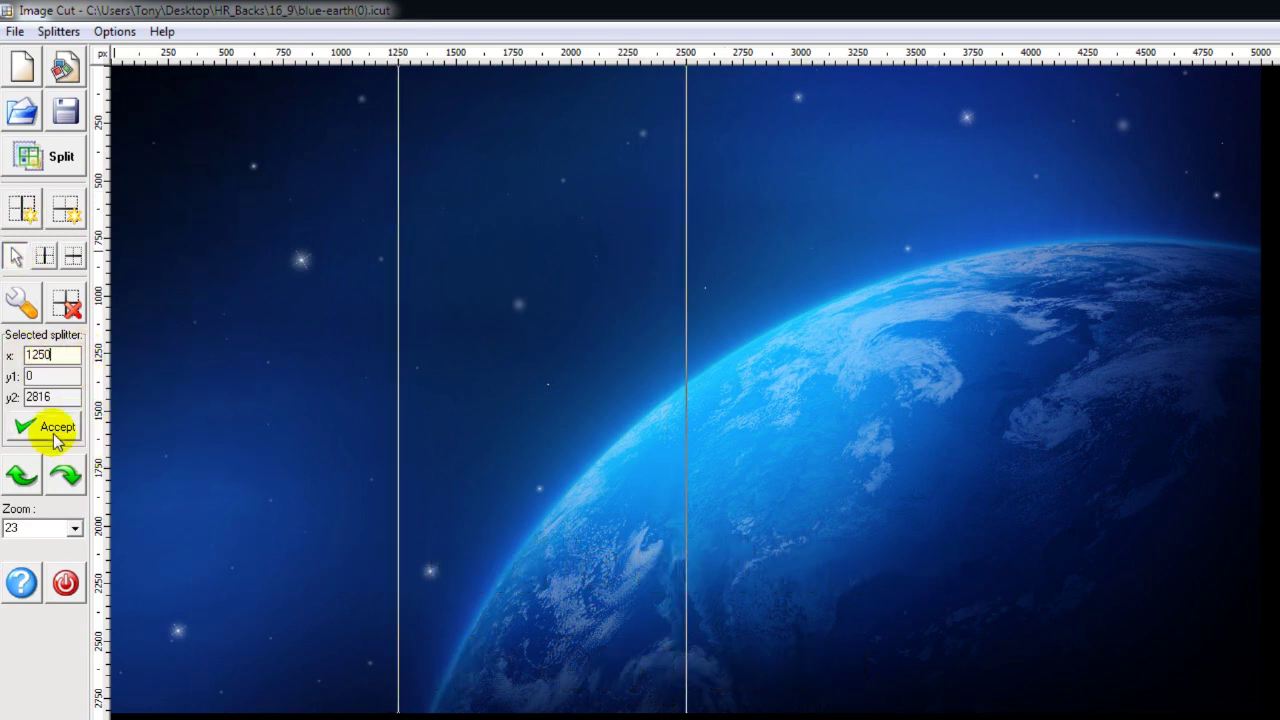
left_click(52, 430)
left_click(22, 208)
left_click_drag(143, 220, 978, 284)
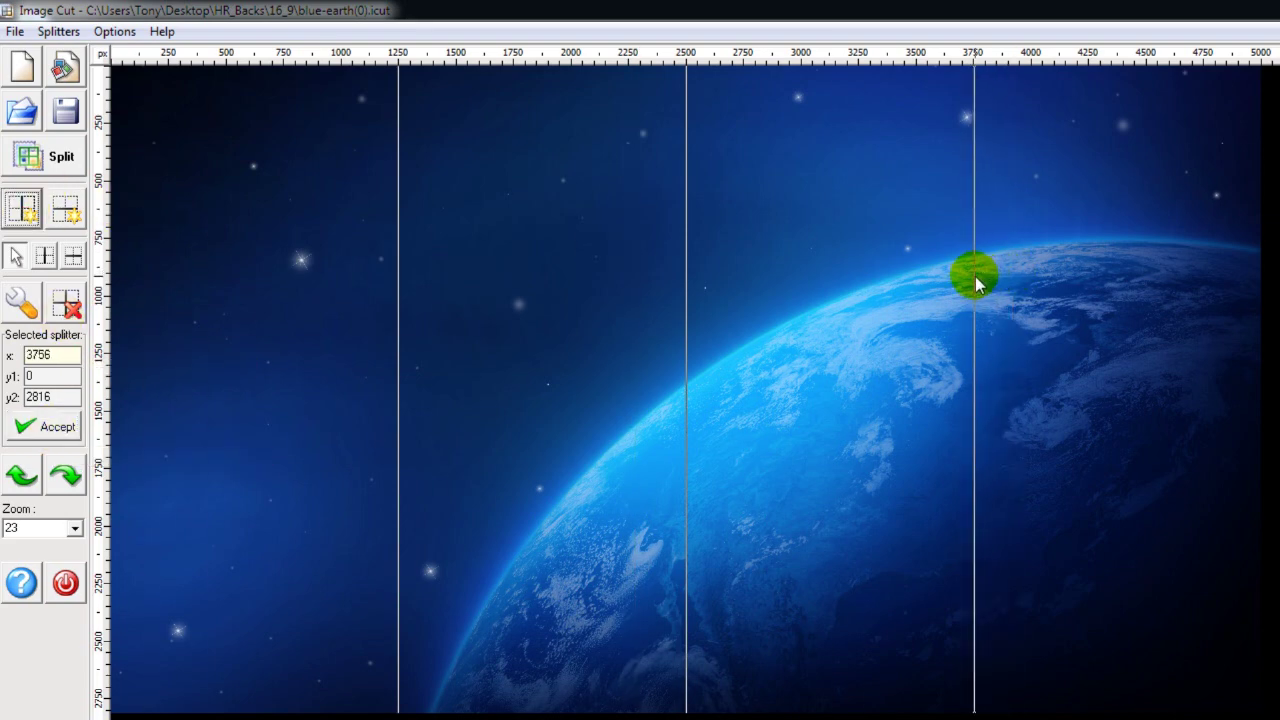
left_click(43, 354)
key("BackSpace")
type("0")
left_click(36, 428)
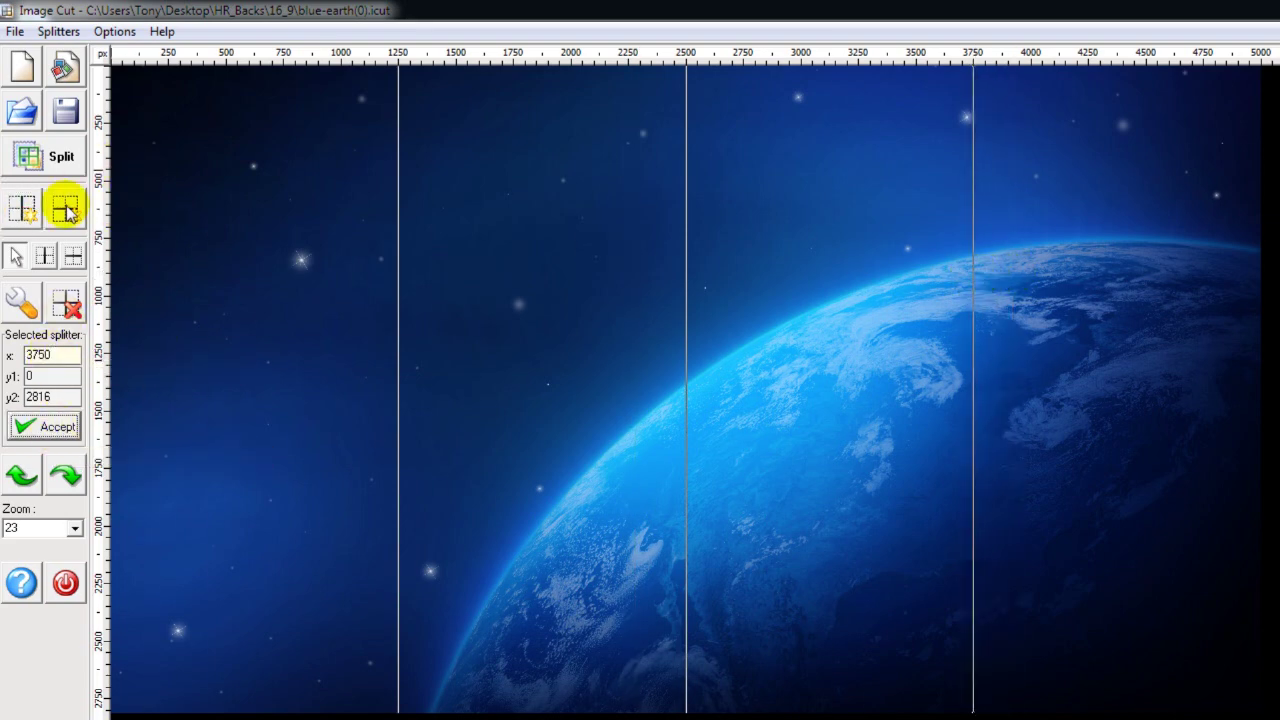
Step: Add horizontal splitters at y 1408, 704 and 2112, then split the image into 16 parts
left_click(65, 208)
left_click_drag(306, 58, 276, 390)
left_click(42, 426)
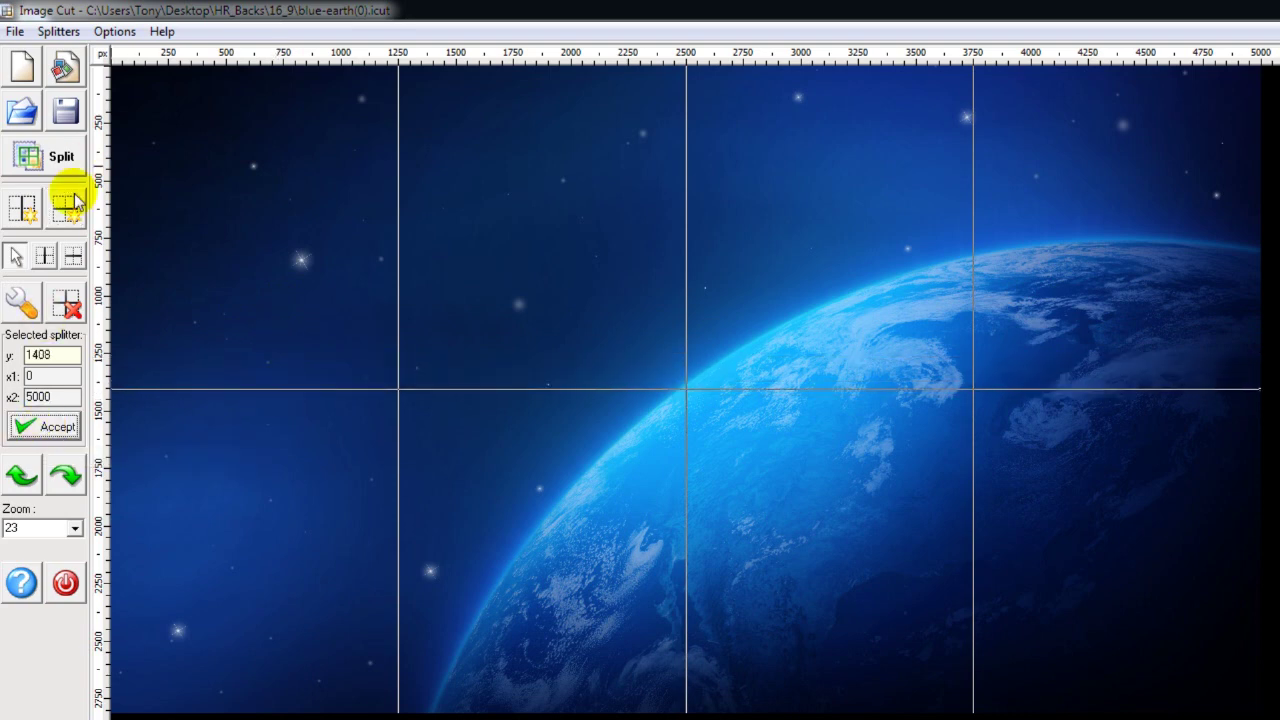
left_click(65, 208)
left_click_drag(226, 82, 248, 234)
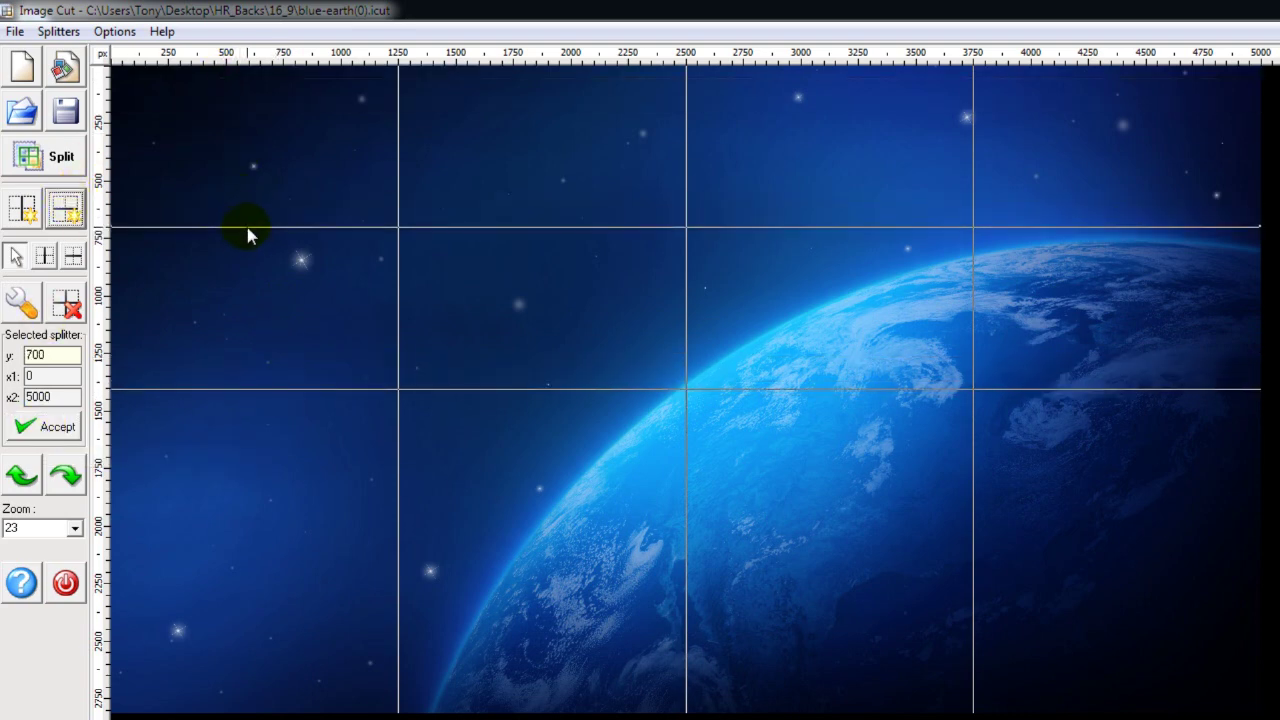
left_click(57, 355)
key("BackSpace")
type("4")
left_click(57, 425)
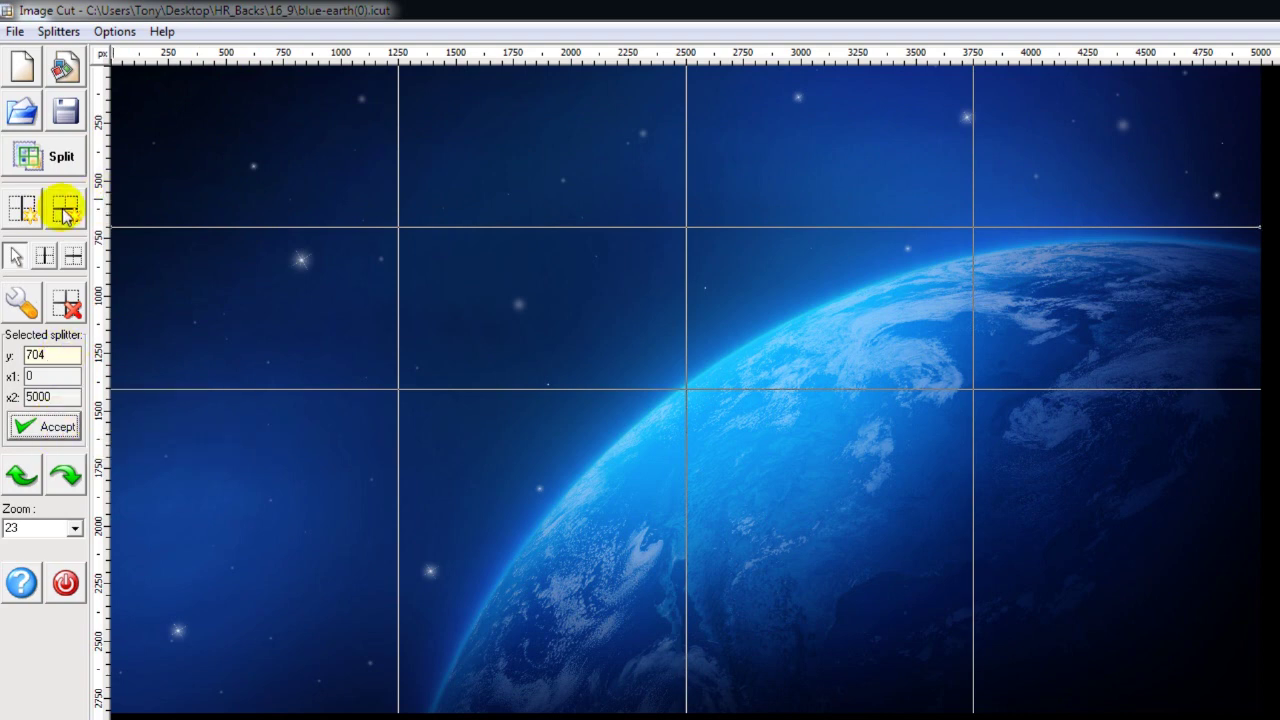
left_click(65, 210)
left_click_drag(211, 86, 212, 543)
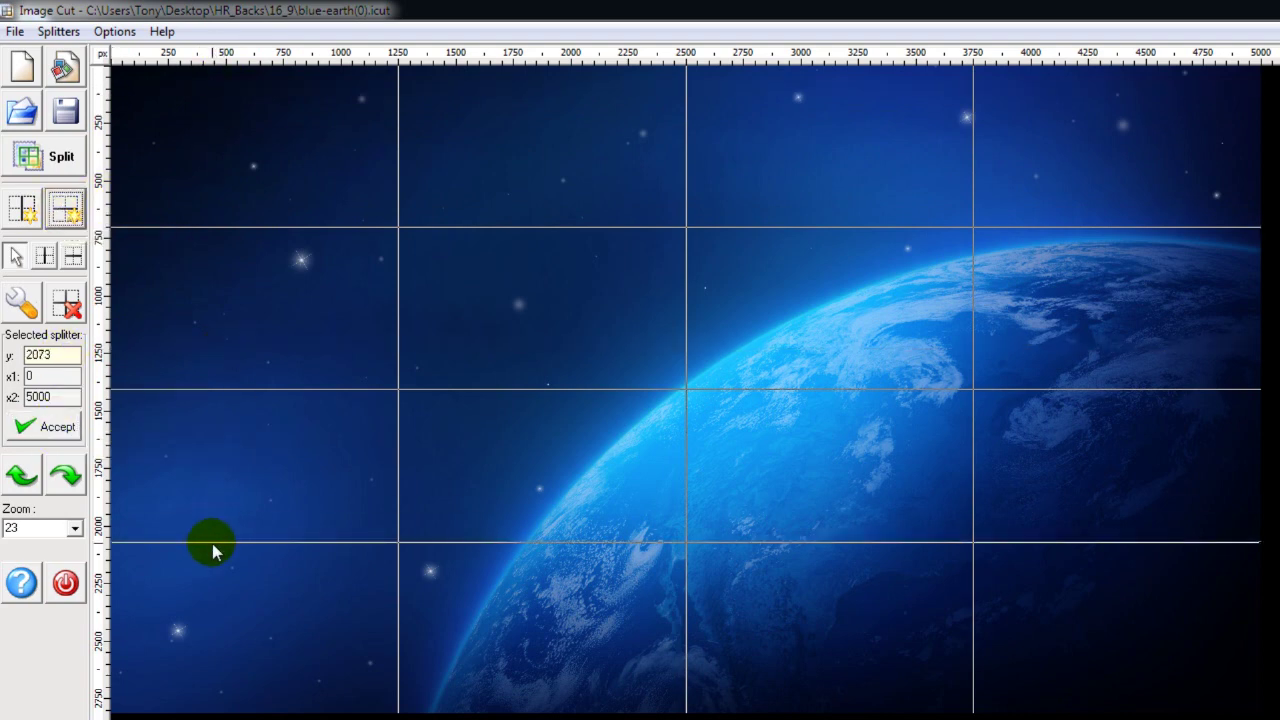
left_click(52, 356)
type("2112")
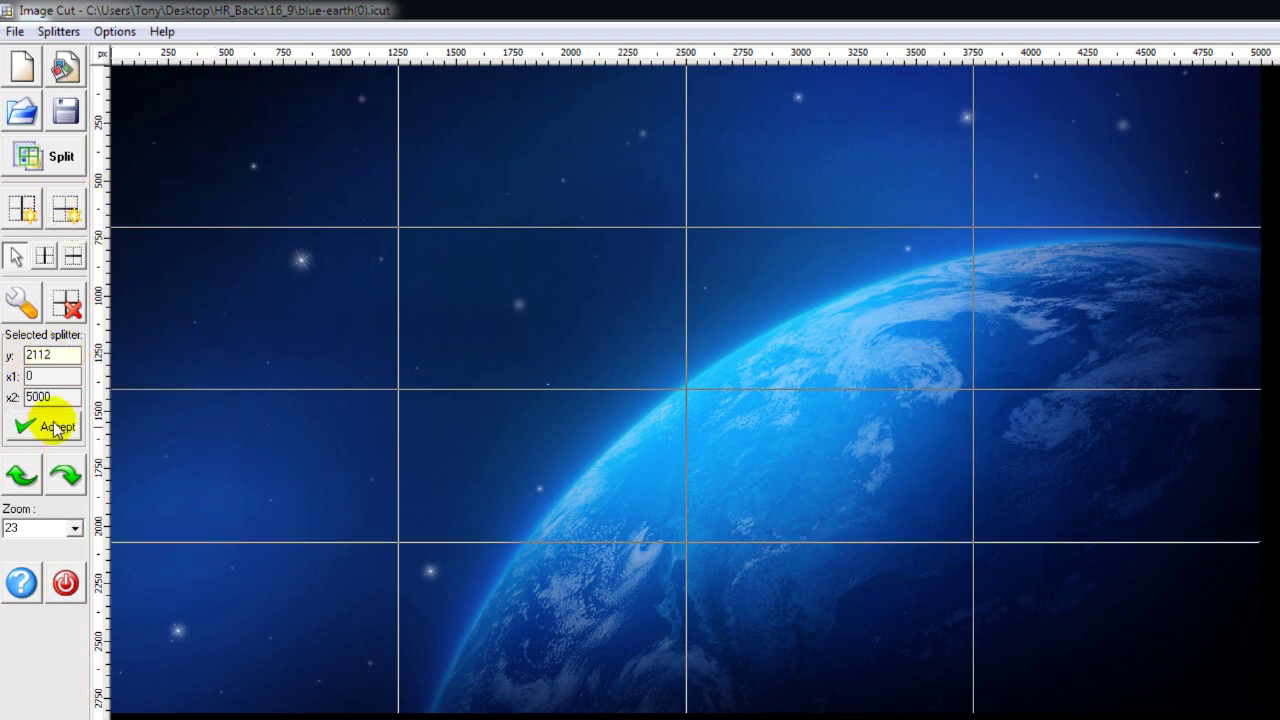
left_click(48, 426)
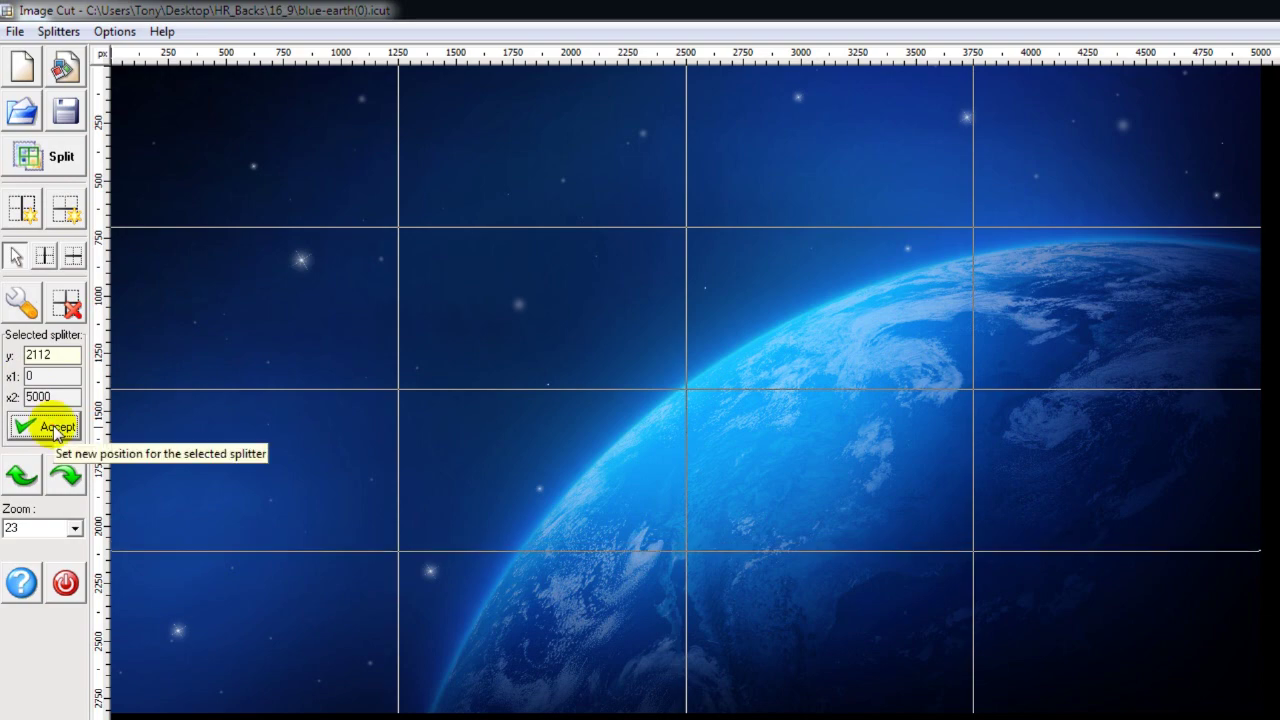
left_click(50, 157)
Step: Set JPEG quality 100 for all 16 blue-earth parts and save them
left_click_drag(752, 258, 472, 118)
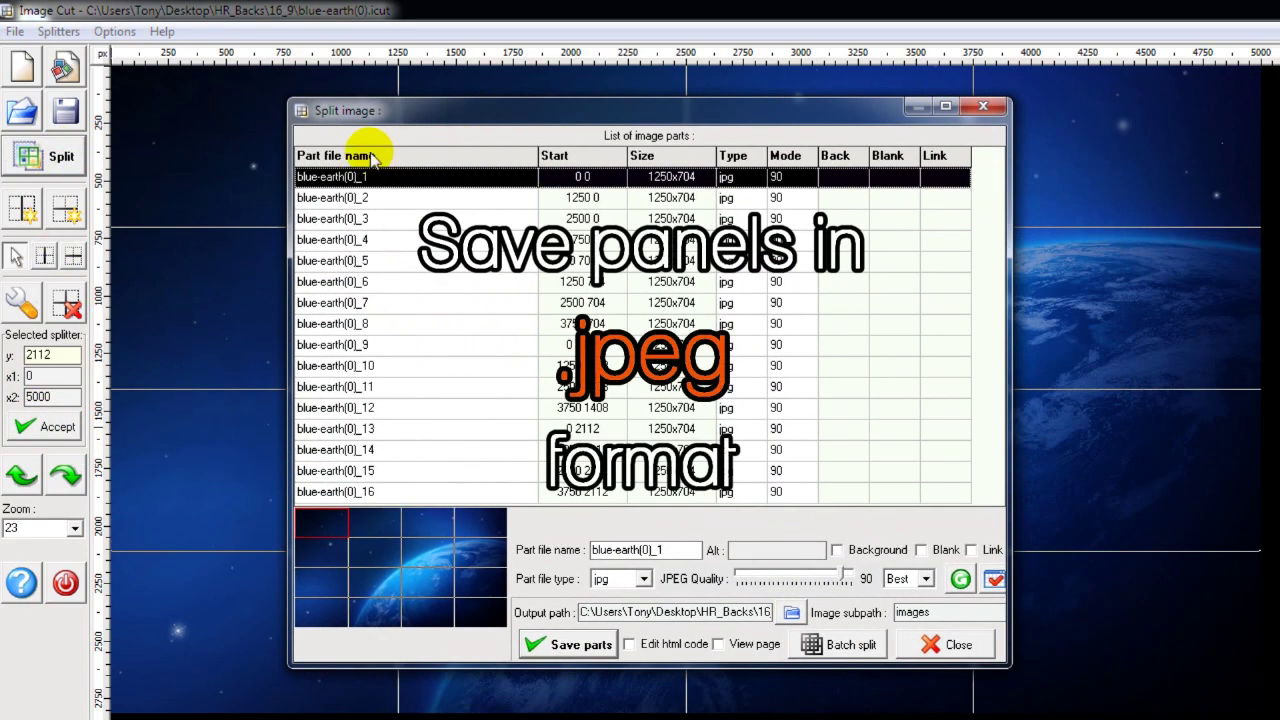
left_click_drag(844, 575, 865, 578)
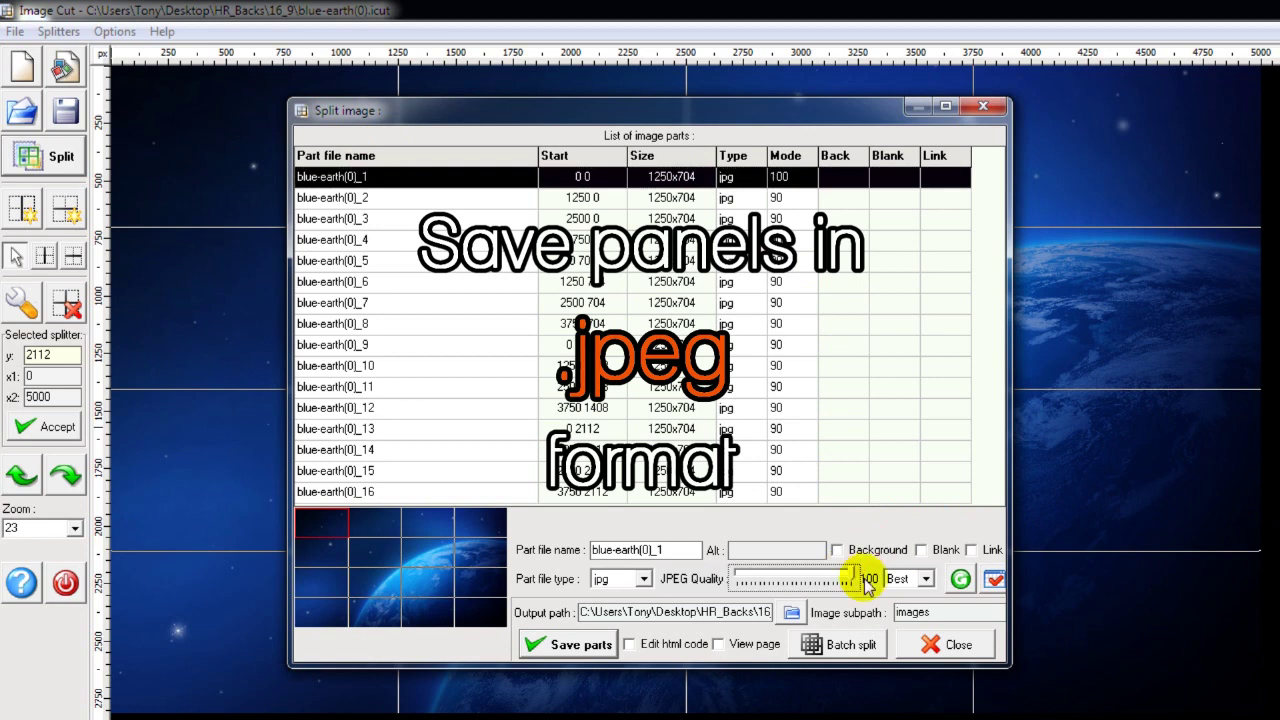
left_click(994, 580)
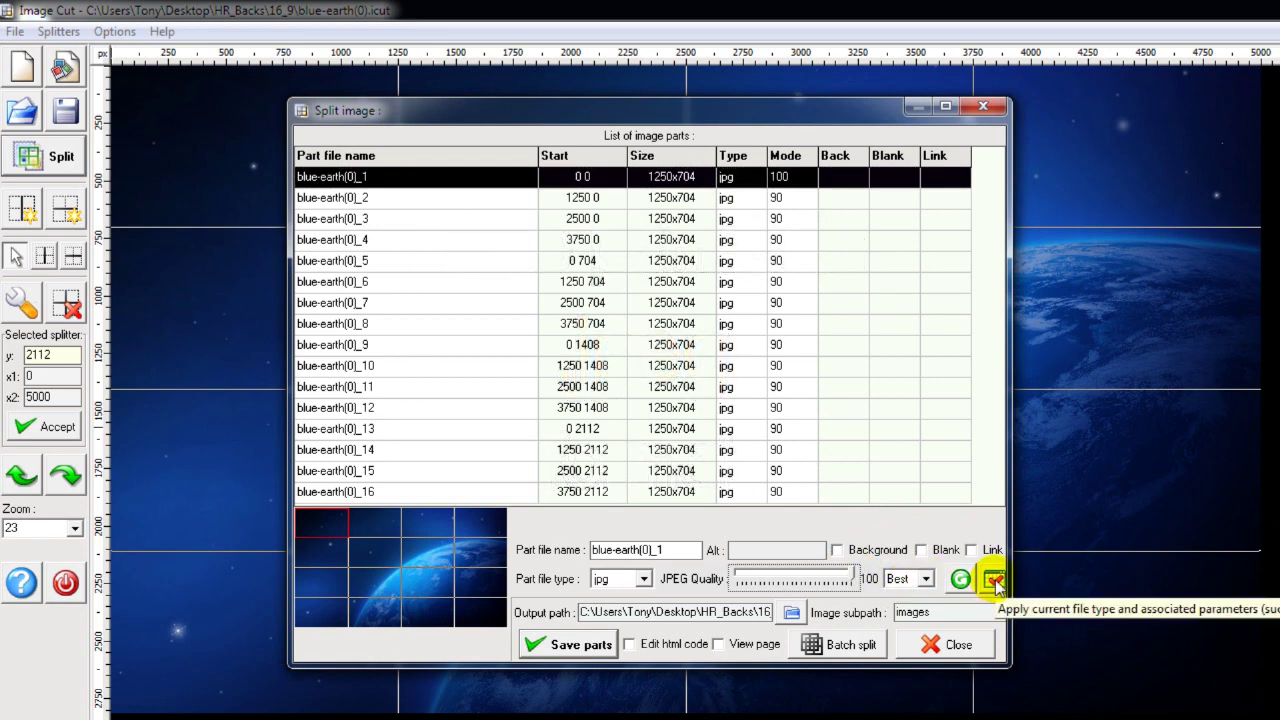
left_click(573, 643)
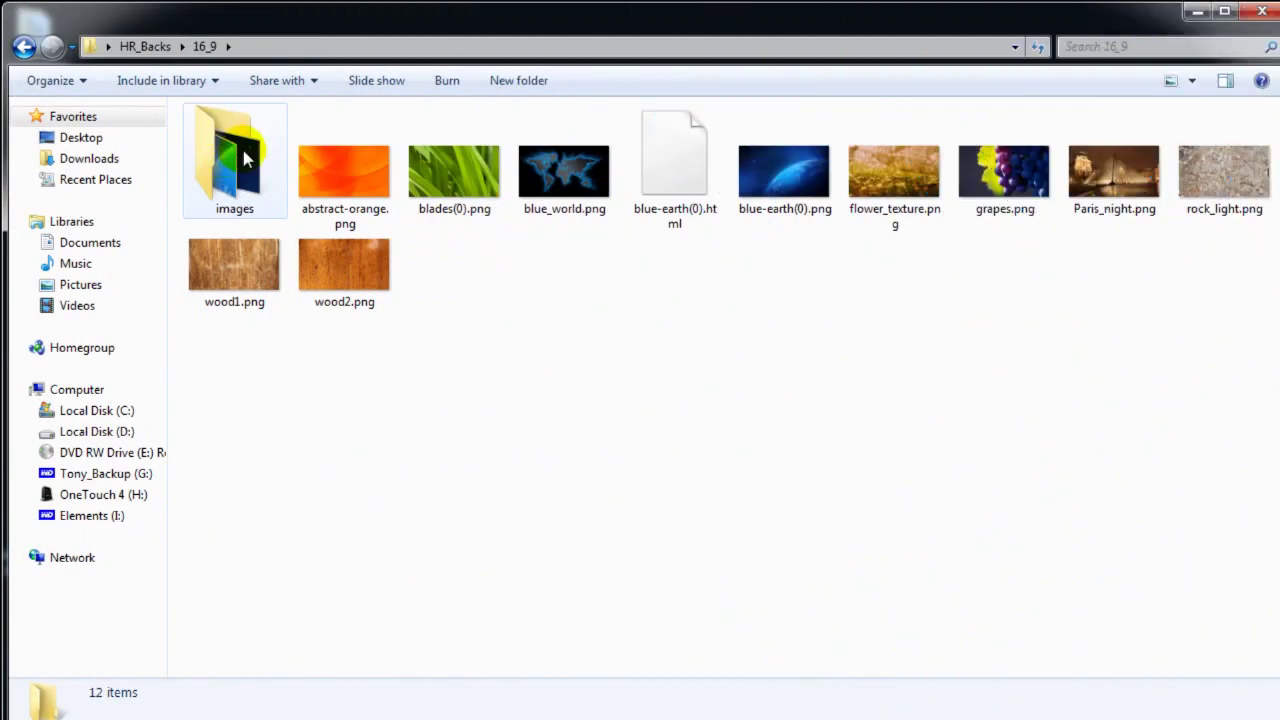
Step: In the images folder, rename blue-earth(0)_1.jpg to bk11
double_click(236, 152)
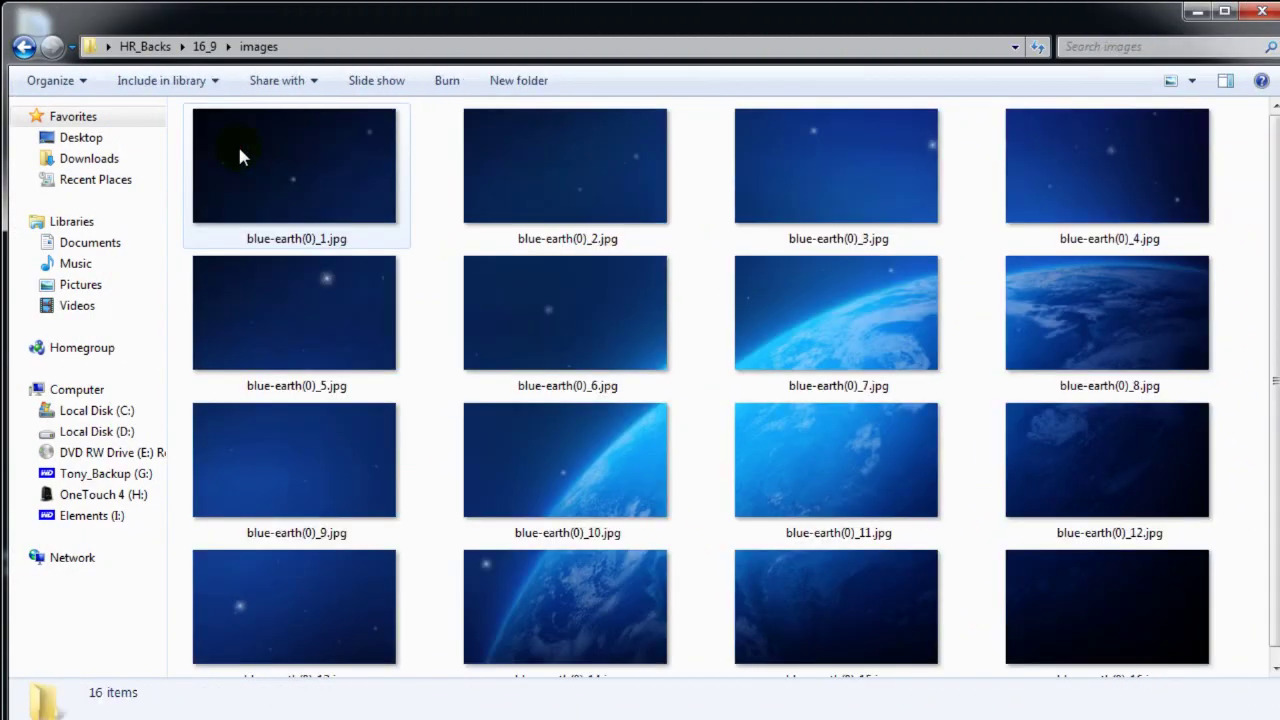
left_click(290, 236)
left_click(290, 236)
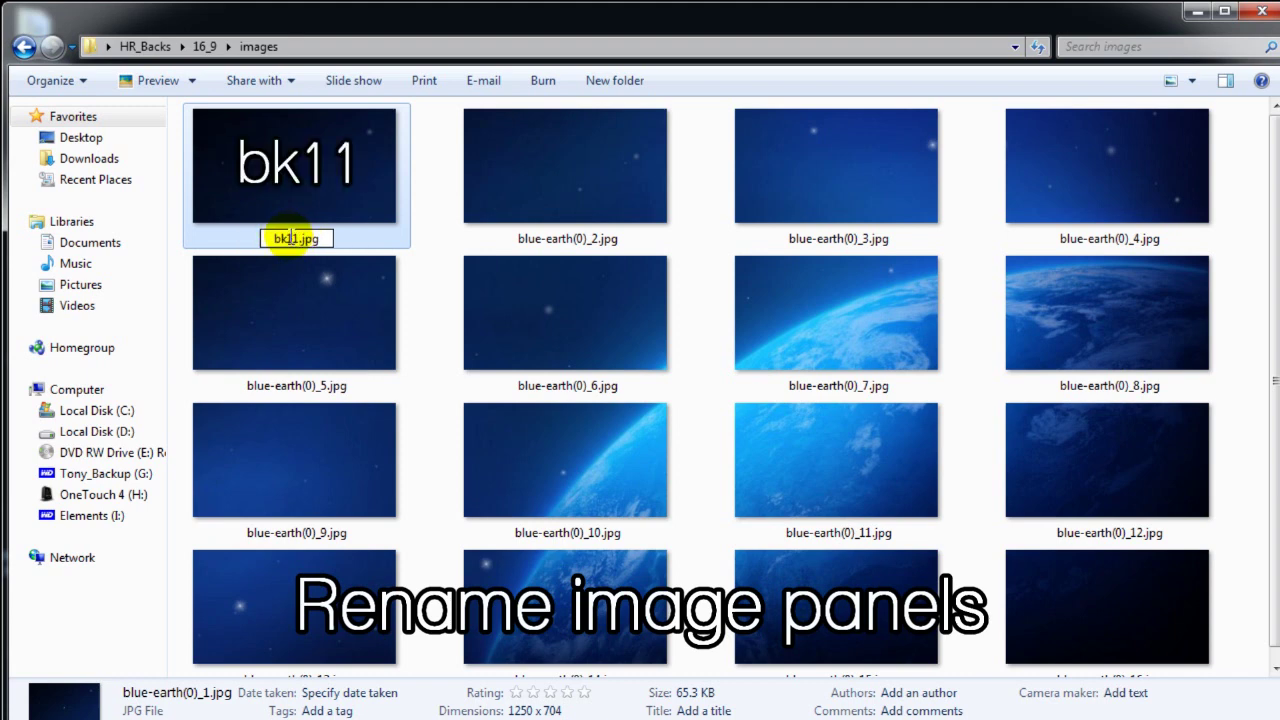
type("bk11")
Step: Rename the following blue-earth panels in order, continuing with bk12, bk13, bk14 and bk15
left_click(578, 238)
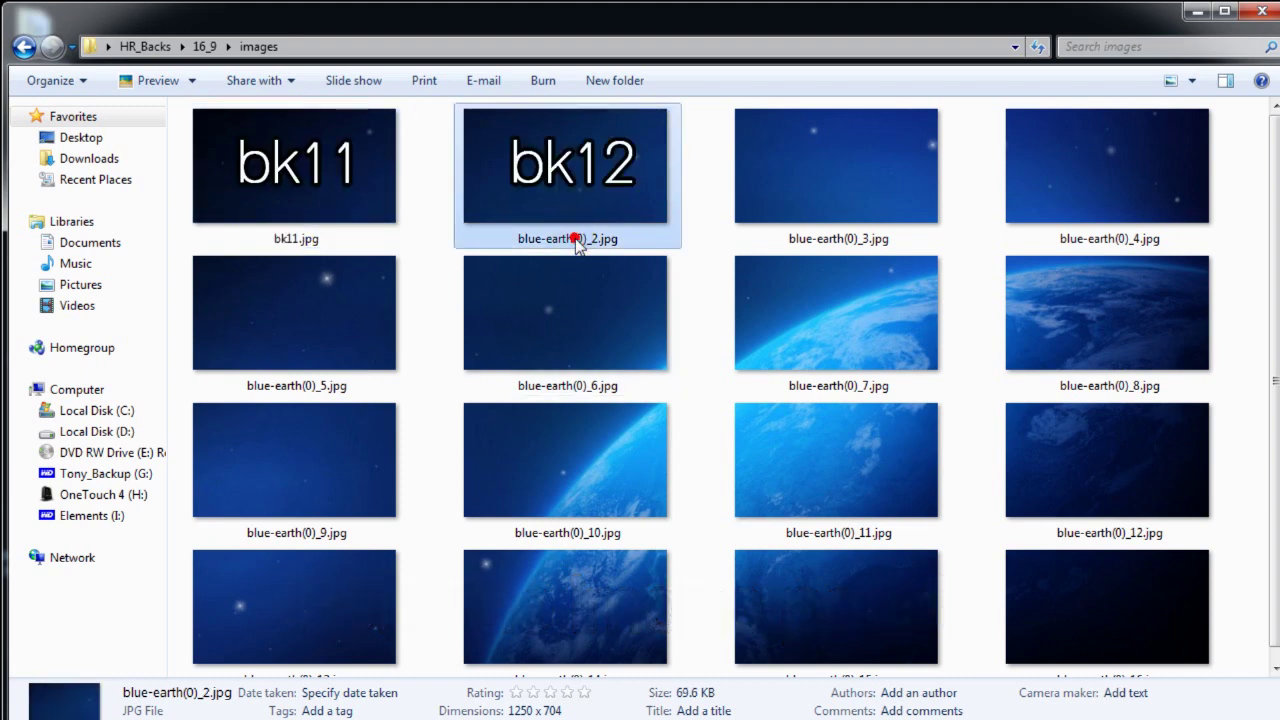
left_click(578, 238)
left_click(815, 238)
left_click(815, 238)
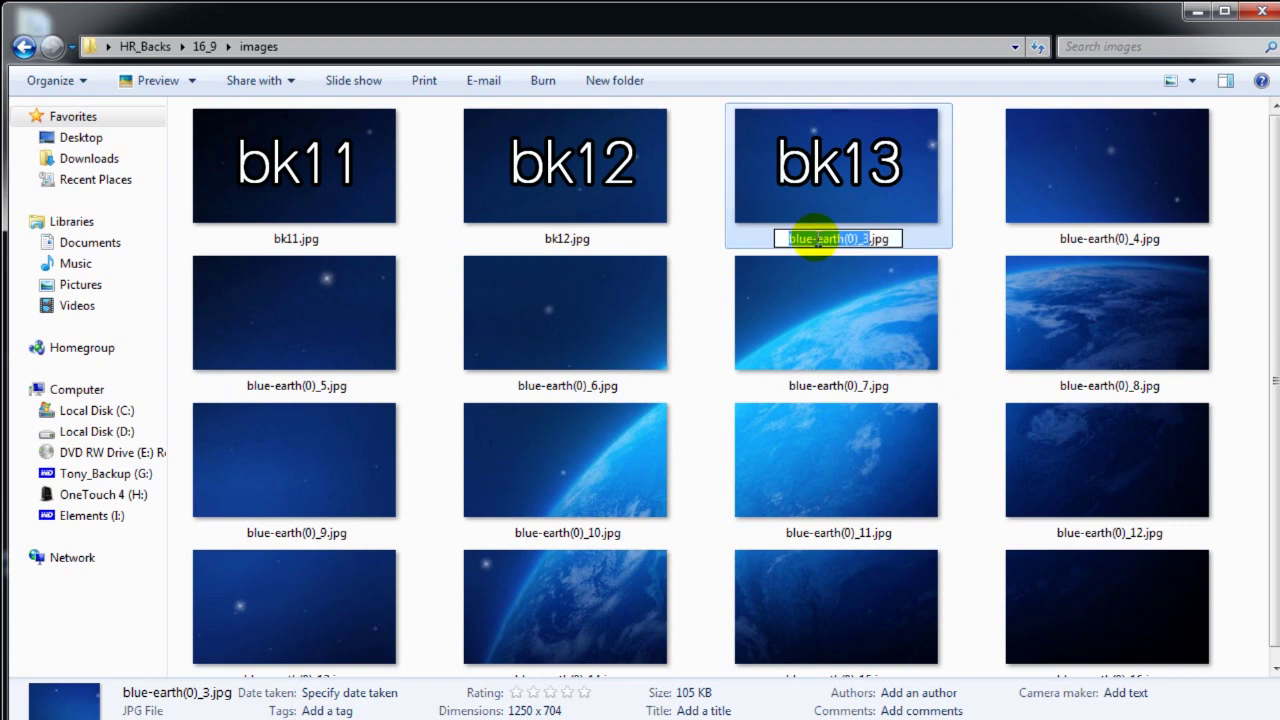
left_click(1112, 237)
left_click(1113, 236)
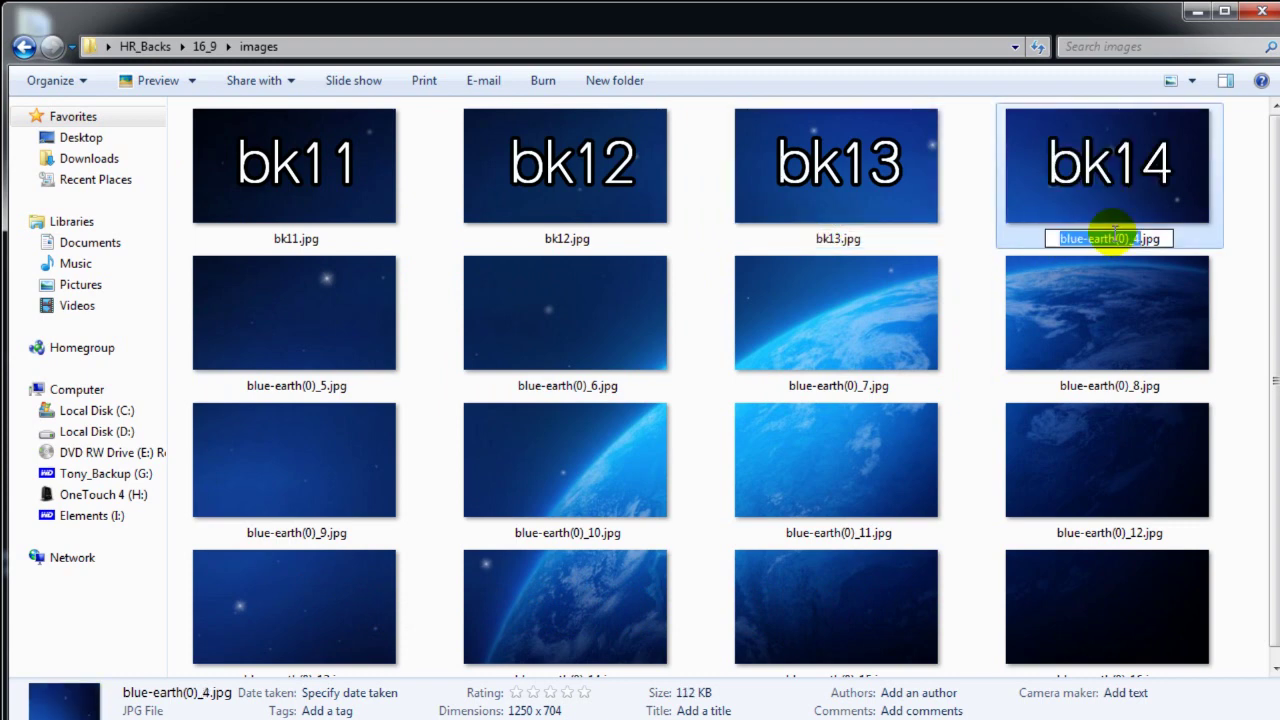
left_click(279, 386)
left_click(279, 386)
type("bk15")
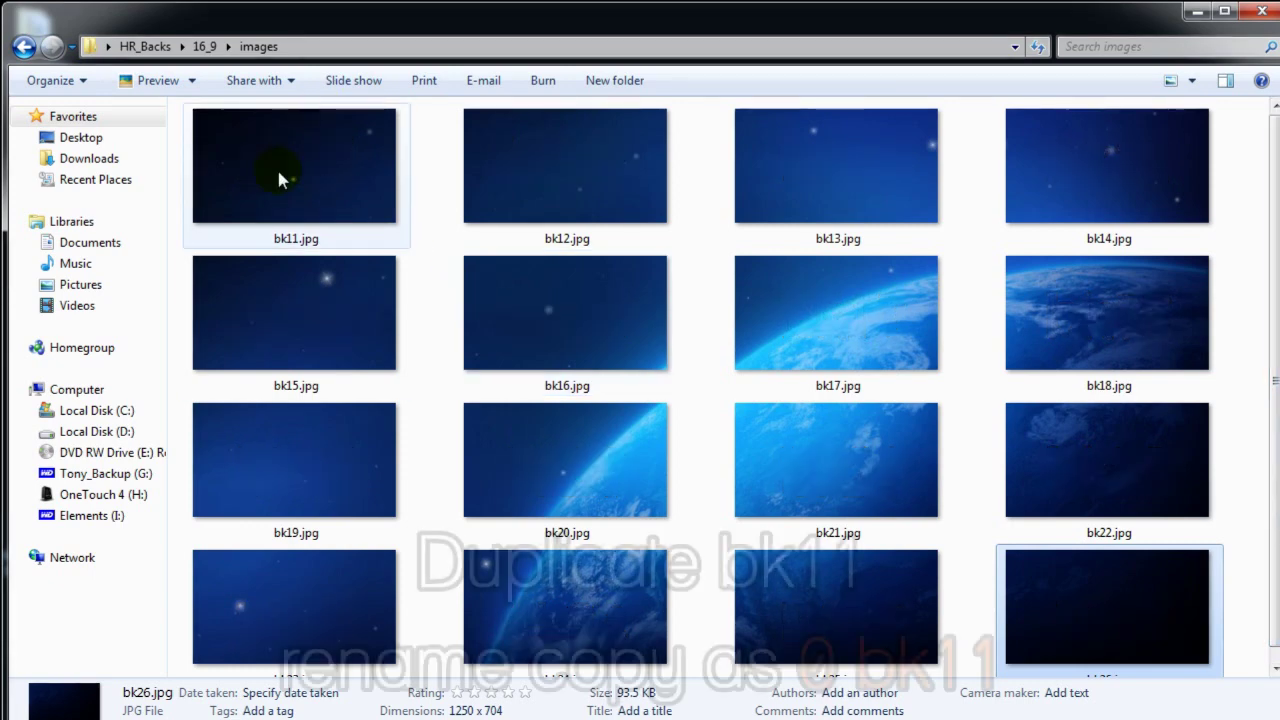
left_click(276, 166)
Step: Copy bk11.jpg and paste a duplicate into the same folder
right_click(293, 178)
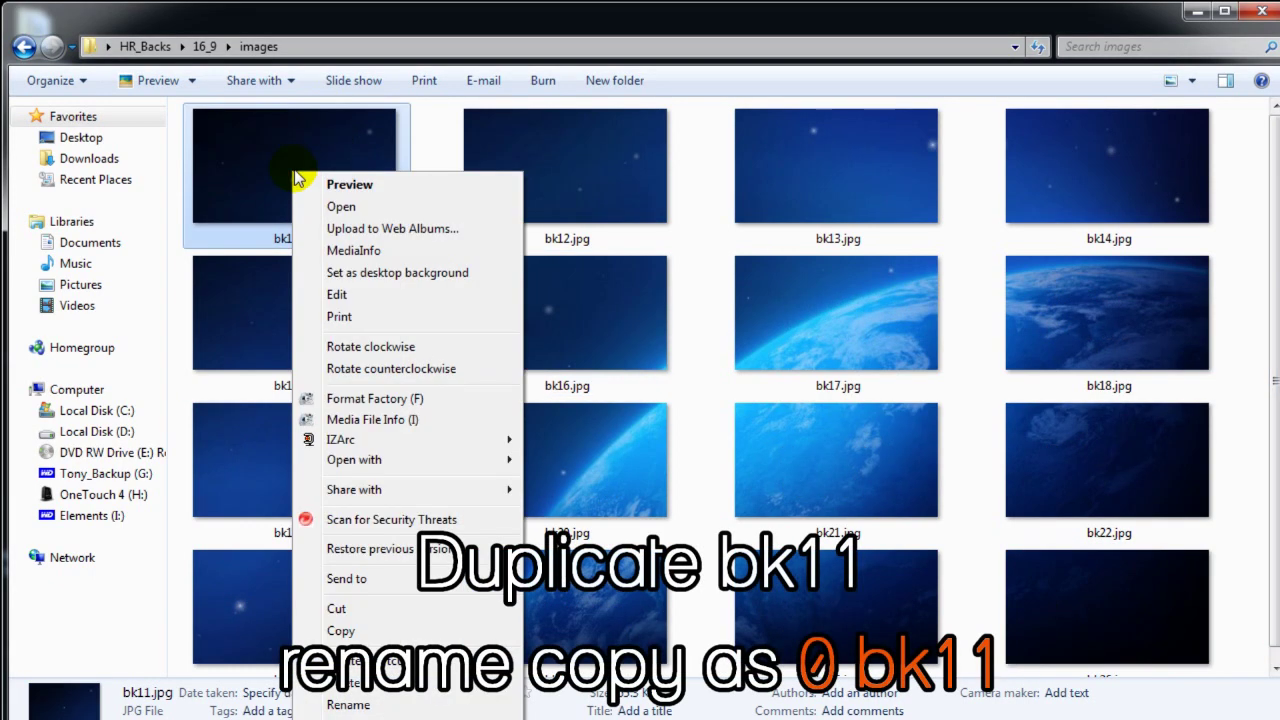
left_click(345, 628)
right_click(435, 270)
left_click(483, 401)
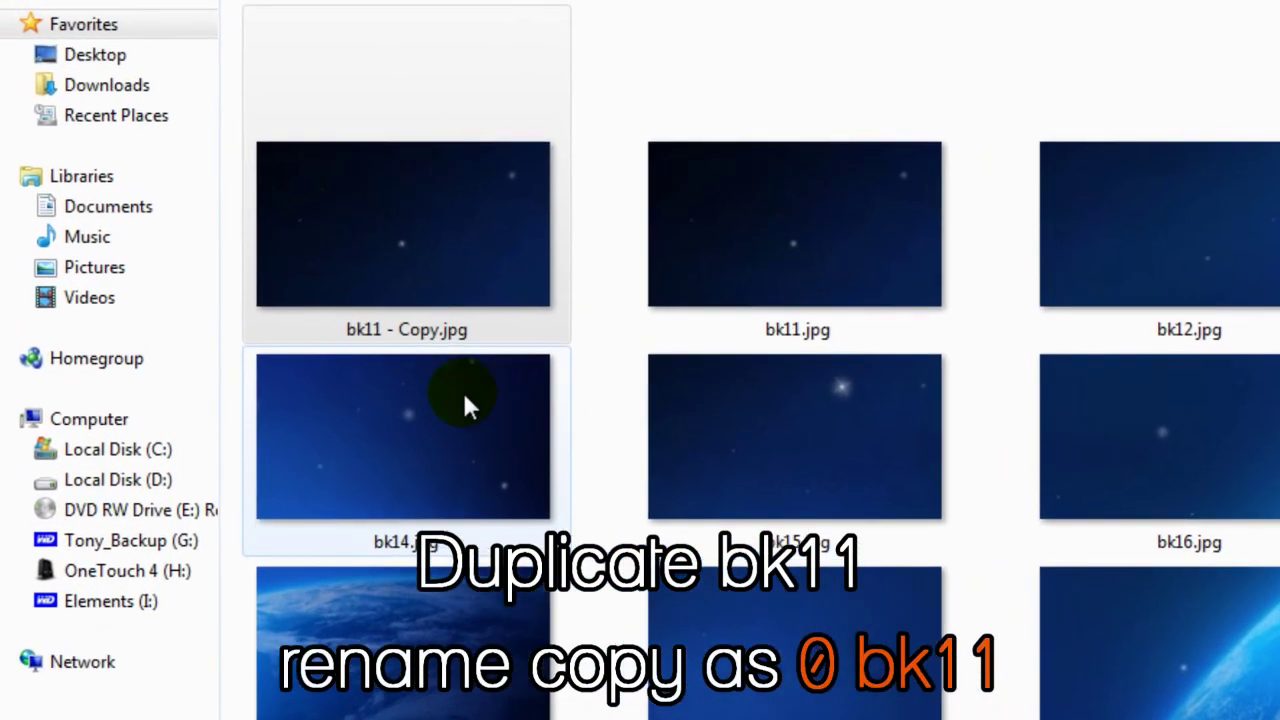
Step: Rename the duplicate 'bk11 - Copy.jpg' to '0 bk11.jpg'
left_click(360, 330)
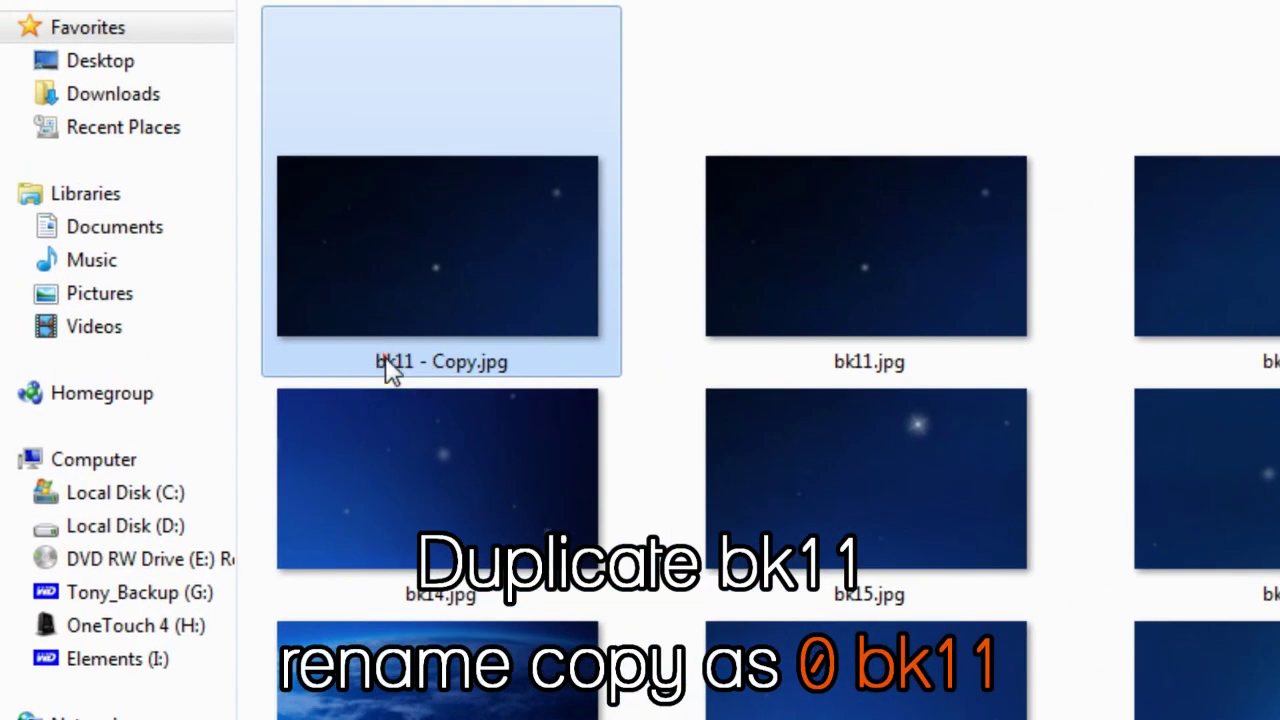
left_click(385, 357)
left_click(443, 355)
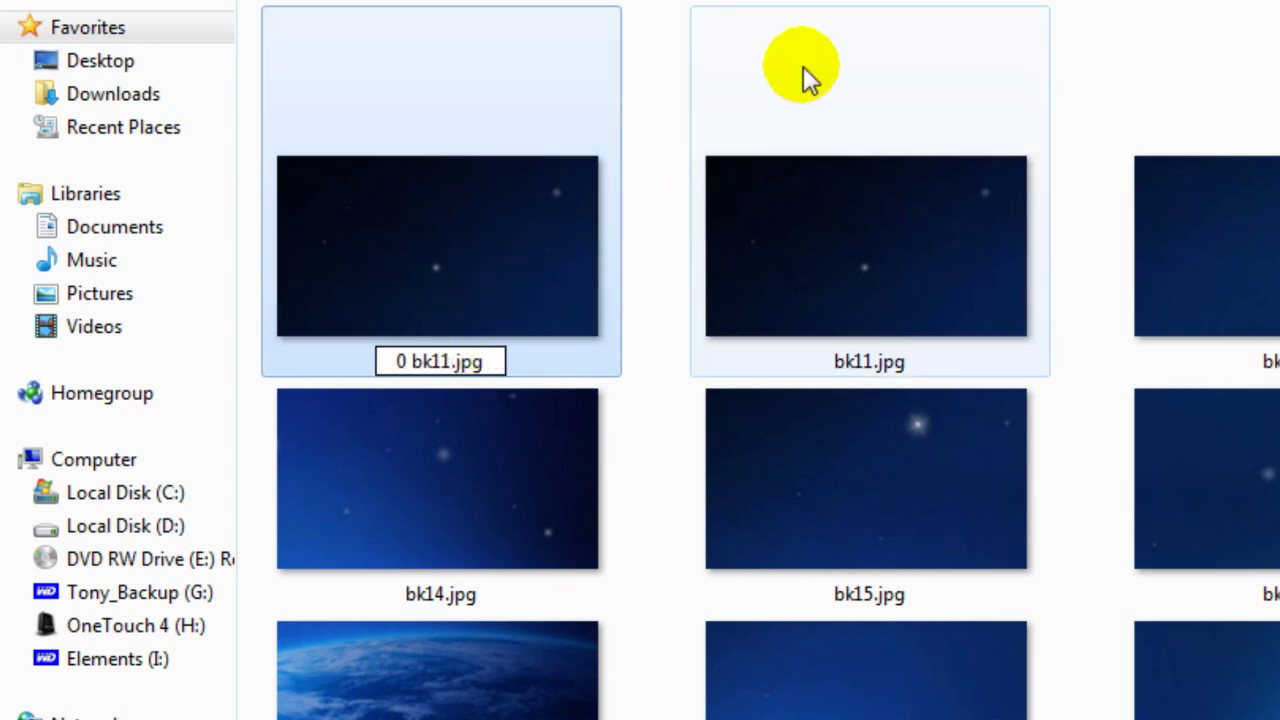
left_click(803, 70)
scroll(700, 180, "down", 1)
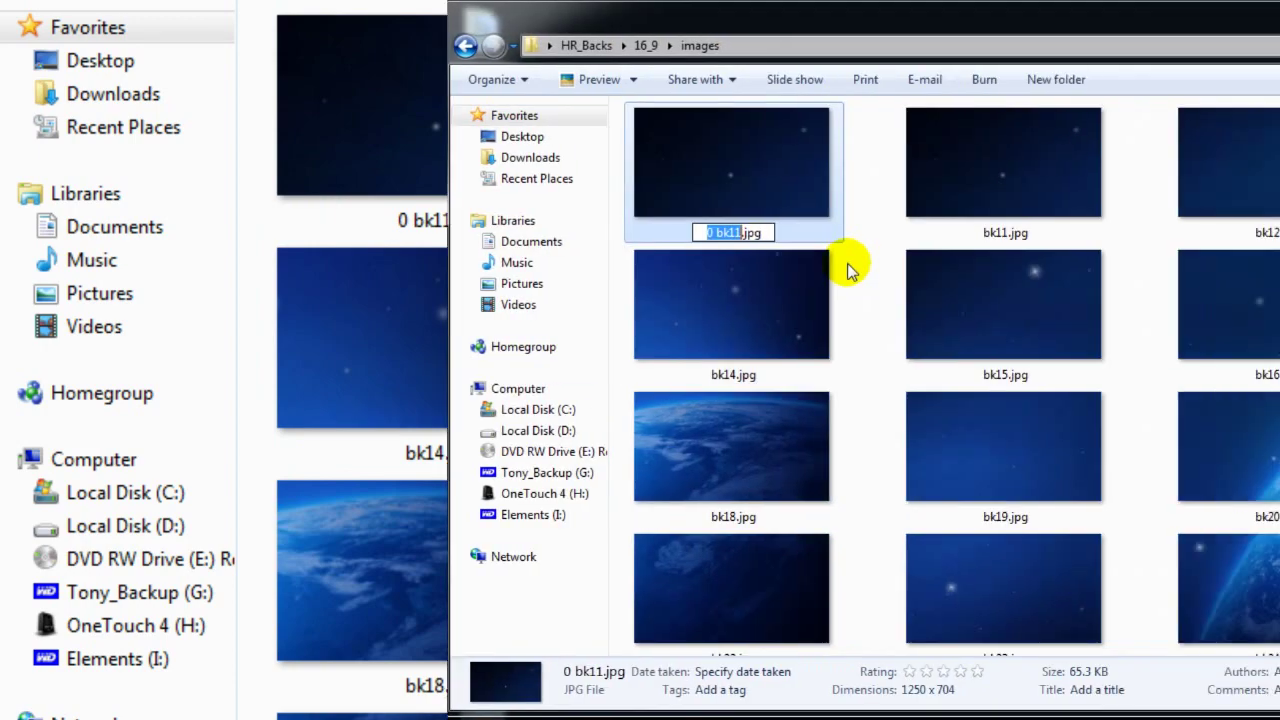
left_click(660, 269)
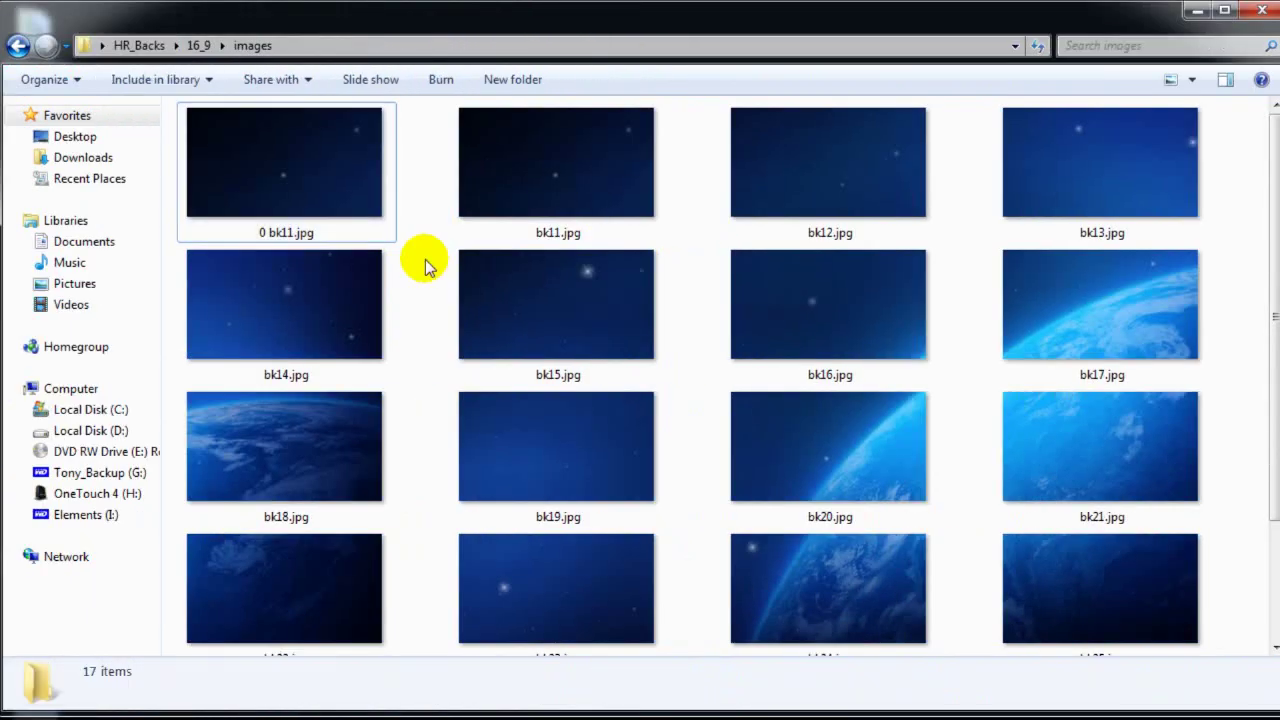
Step: Back in 16_9, rename the images folder to 'background (earth)'
left_click(18, 46)
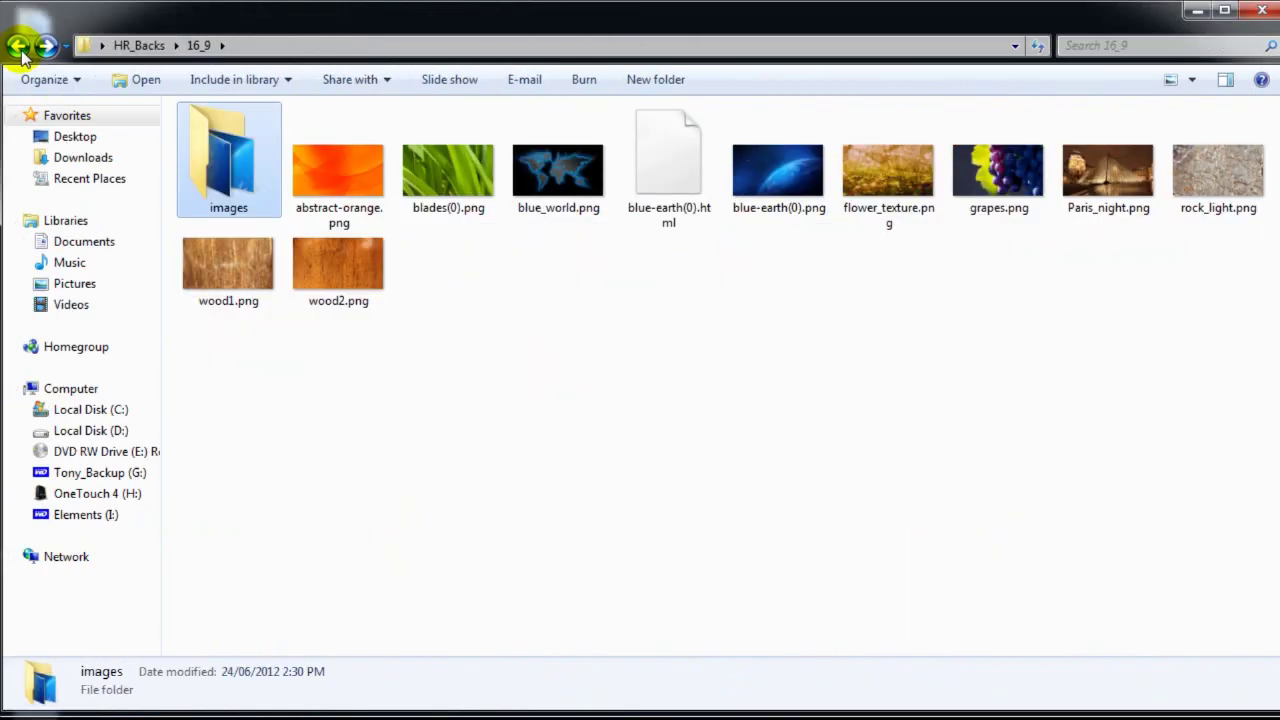
left_click(229, 208)
type("background (")
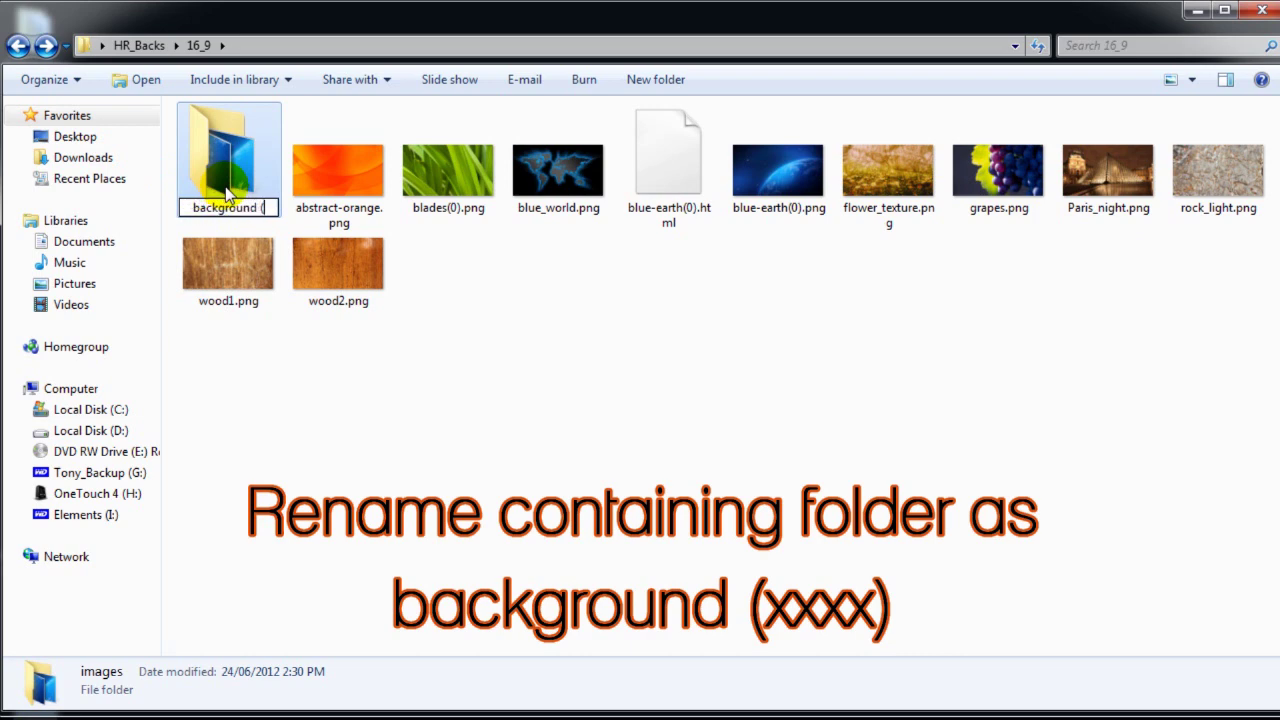
type("earth)")
key("super")
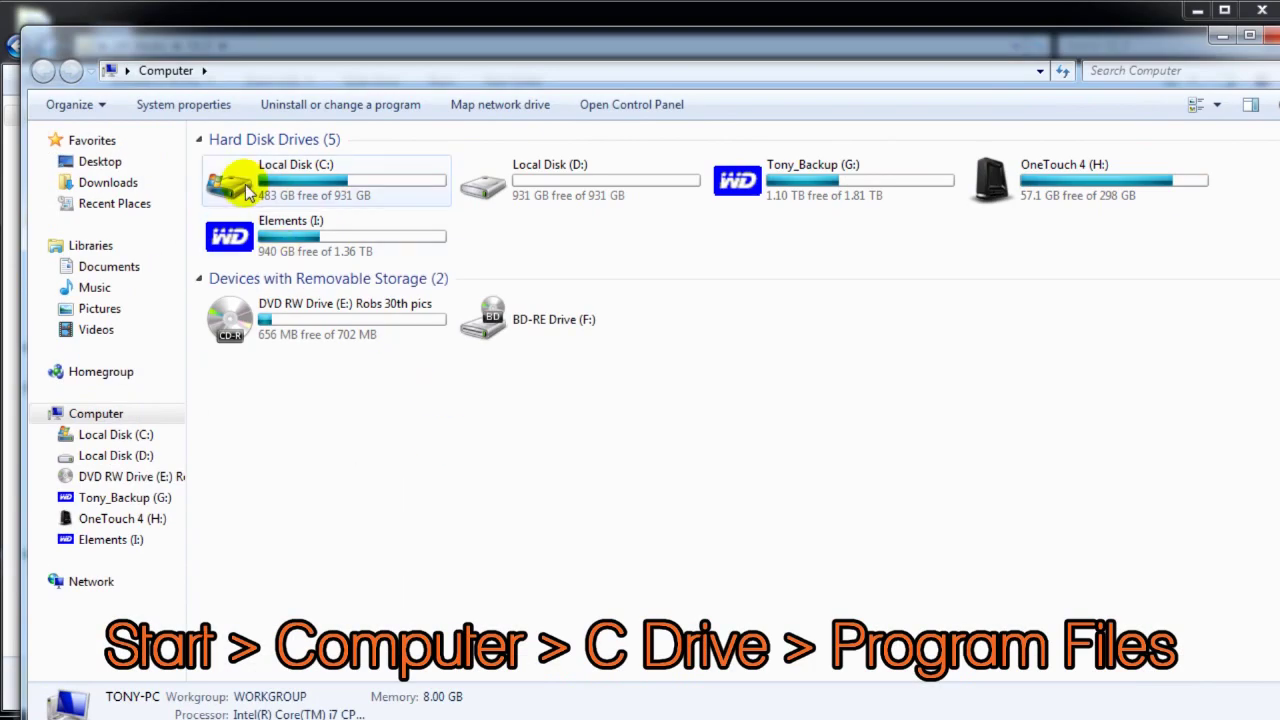
Step: Browse from Local Disk (C:) through Program Files, CyberLink, PowerDirector10 and Slideshow to CameraView
double_click(230, 175)
double_click(222, 268)
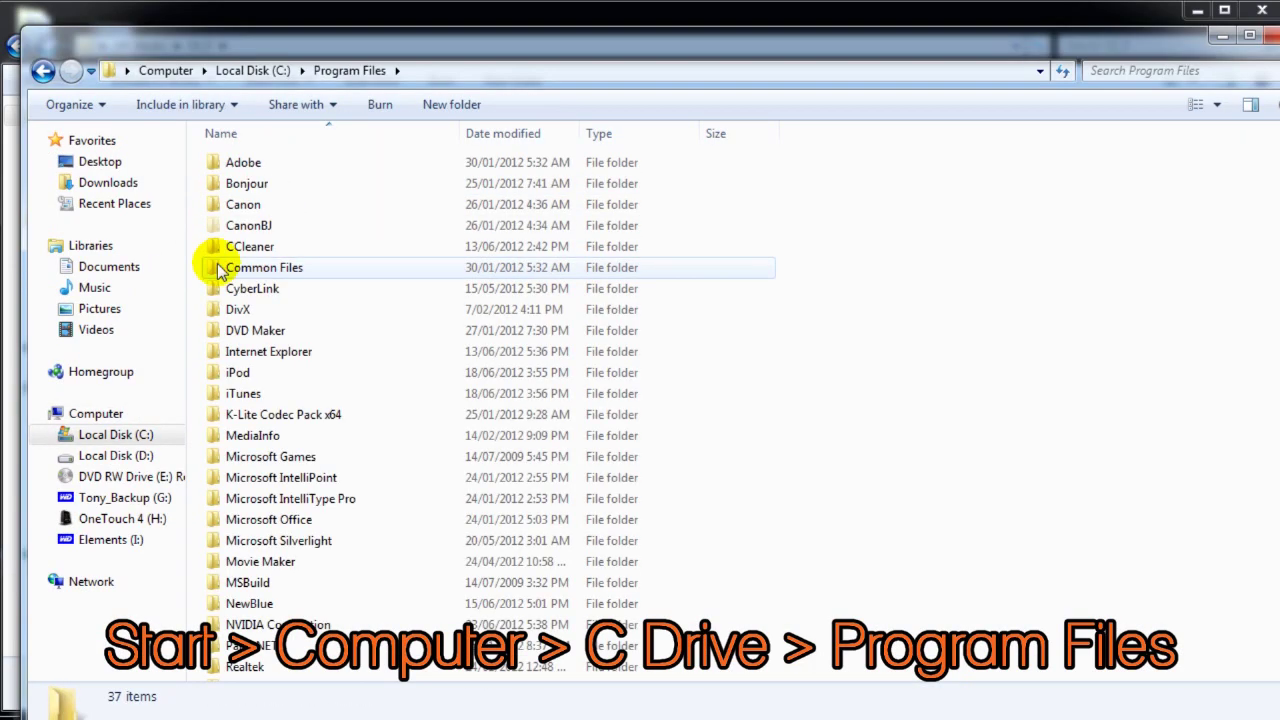
double_click(221, 289)
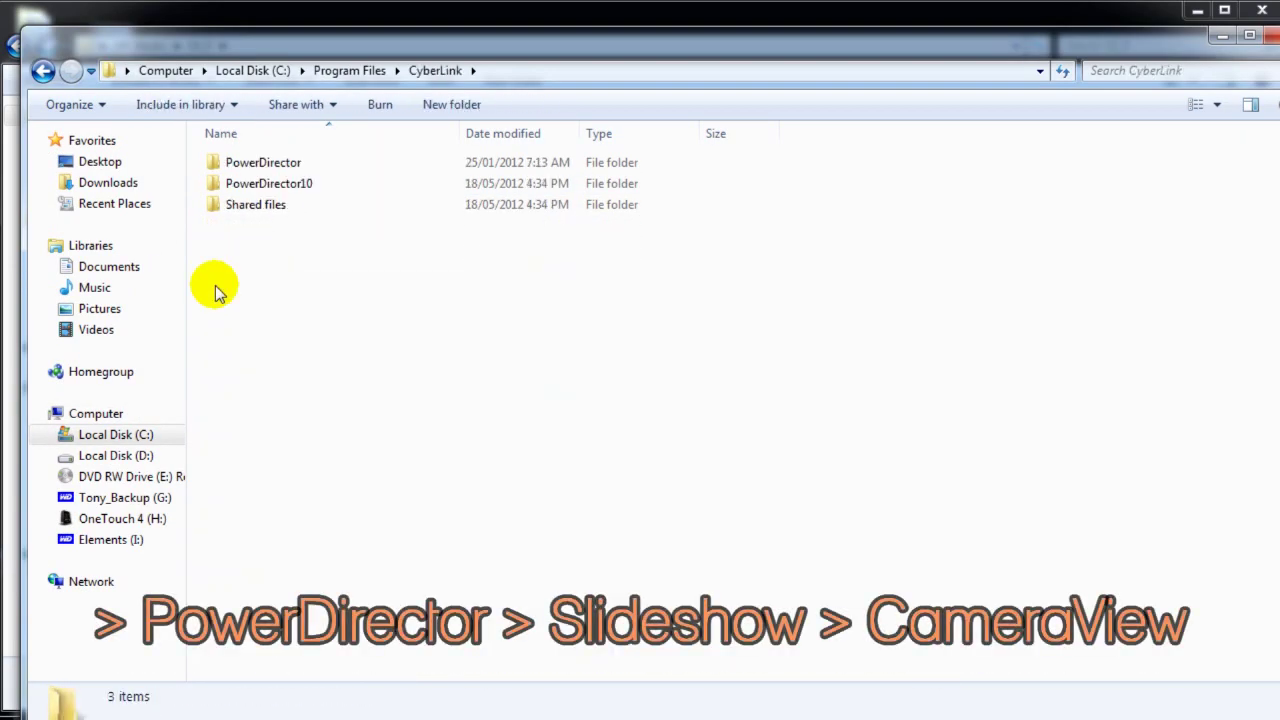
double_click(212, 184)
double_click(214, 646)
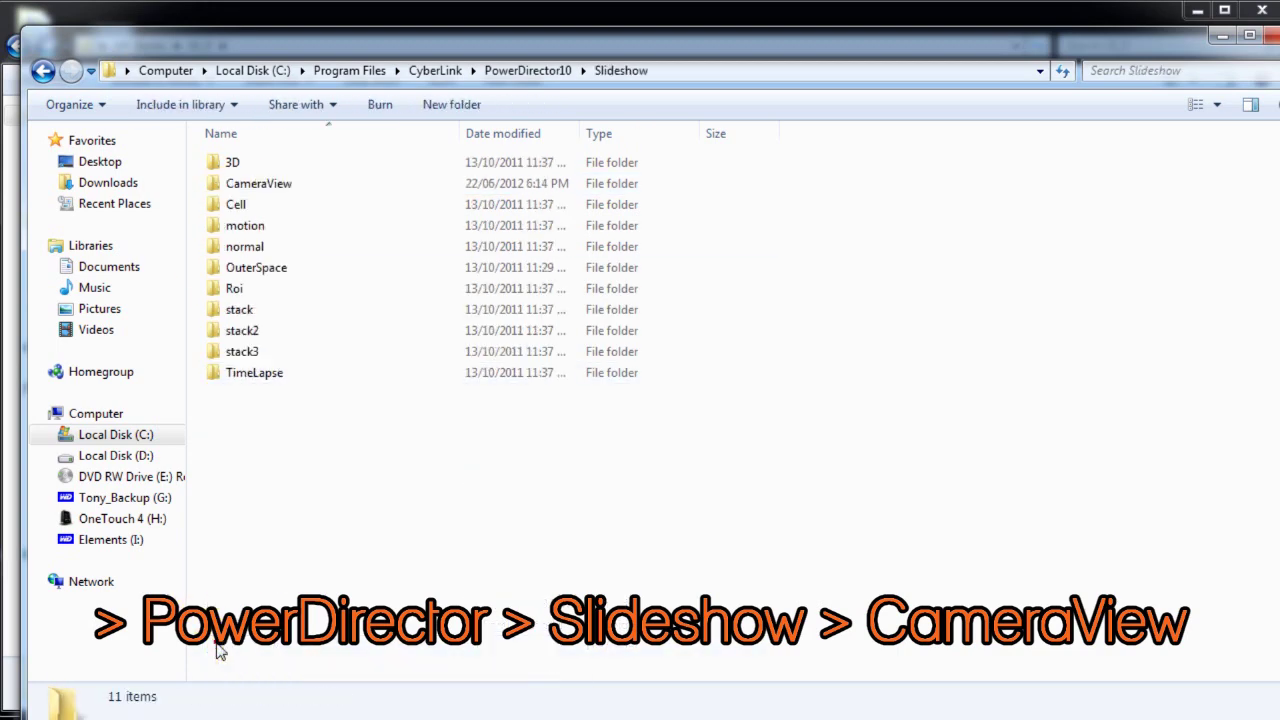
double_click(216, 187)
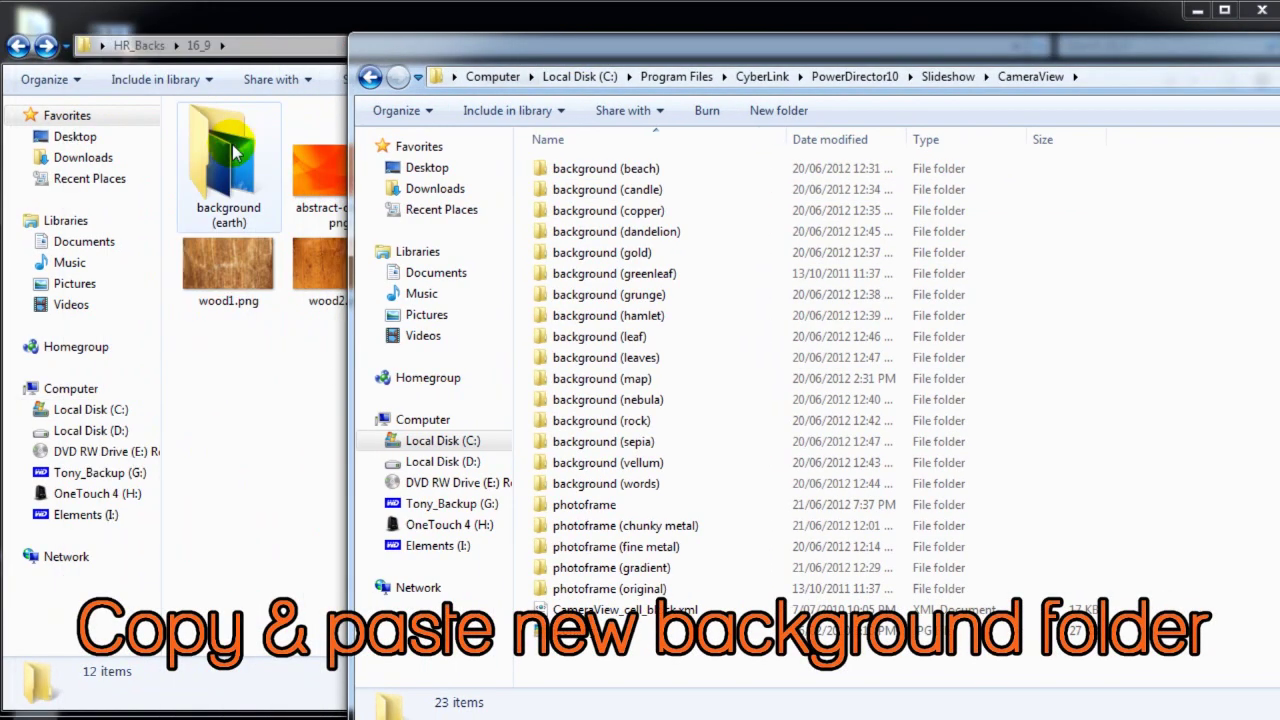
right_click(232, 151)
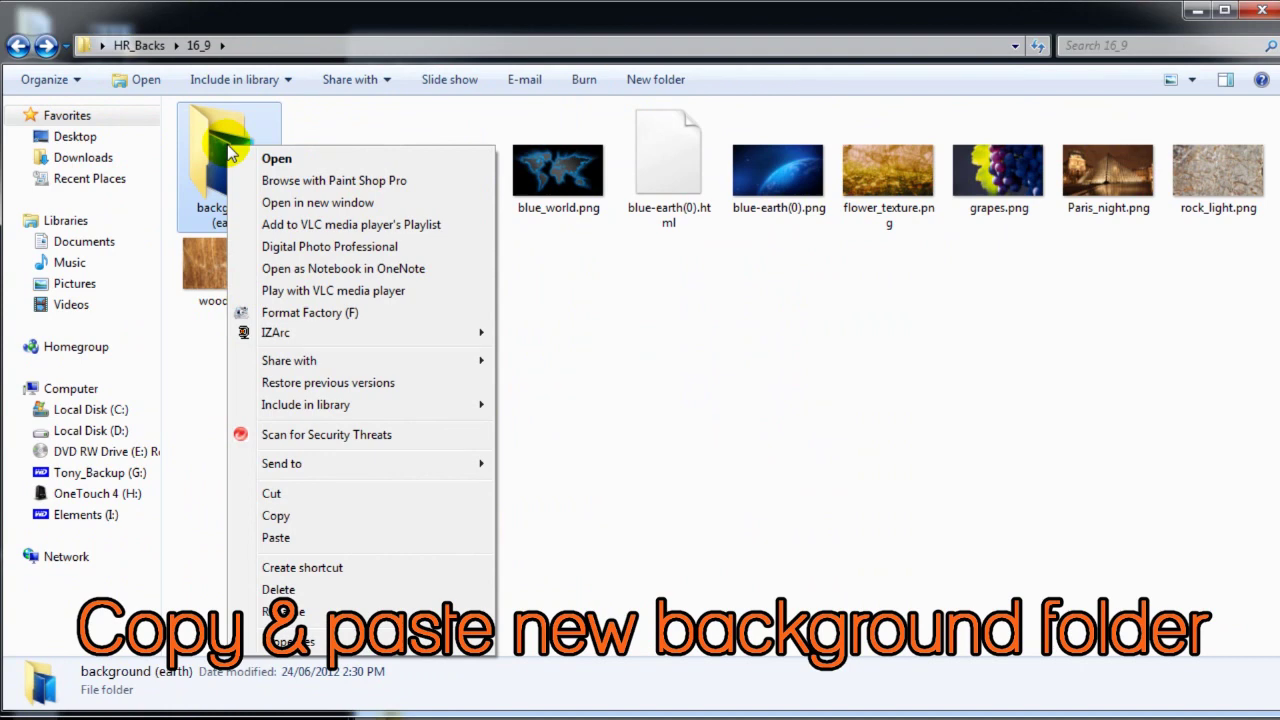
Step: Copy the background (earth) folder, paste it into the CameraView window, and open it to check
left_click(272, 515)
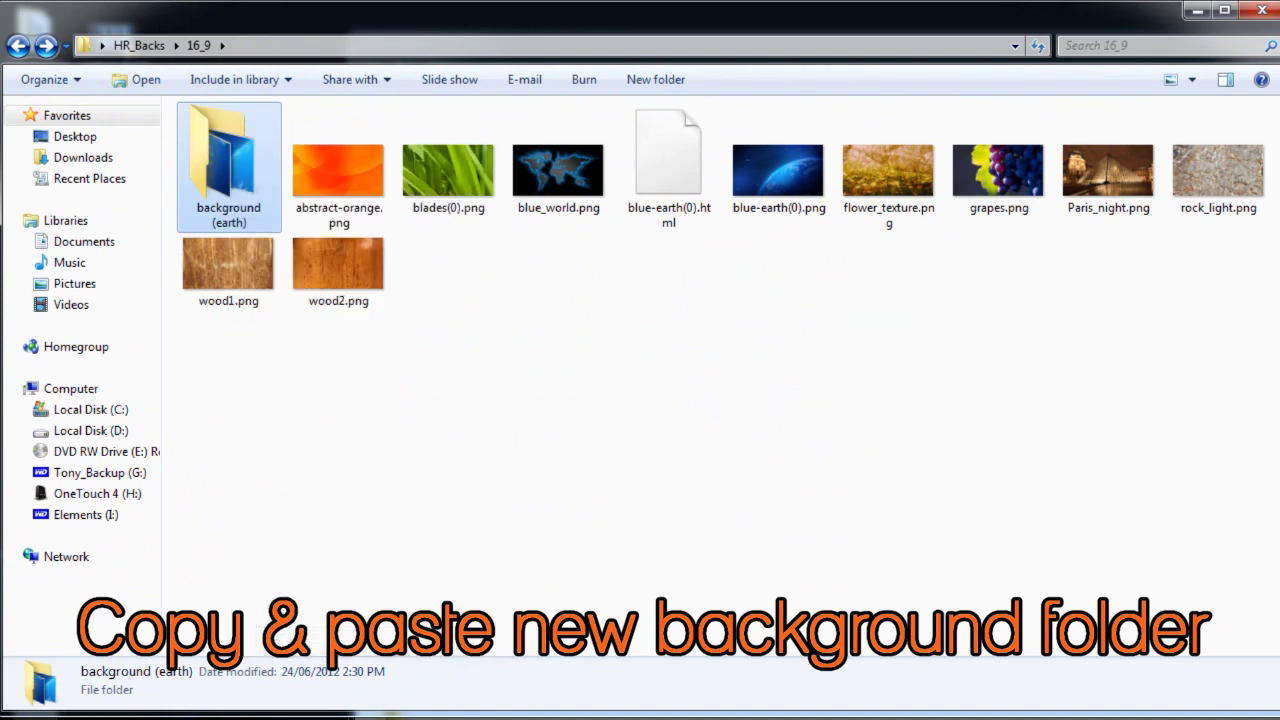
key("alt+Tab")
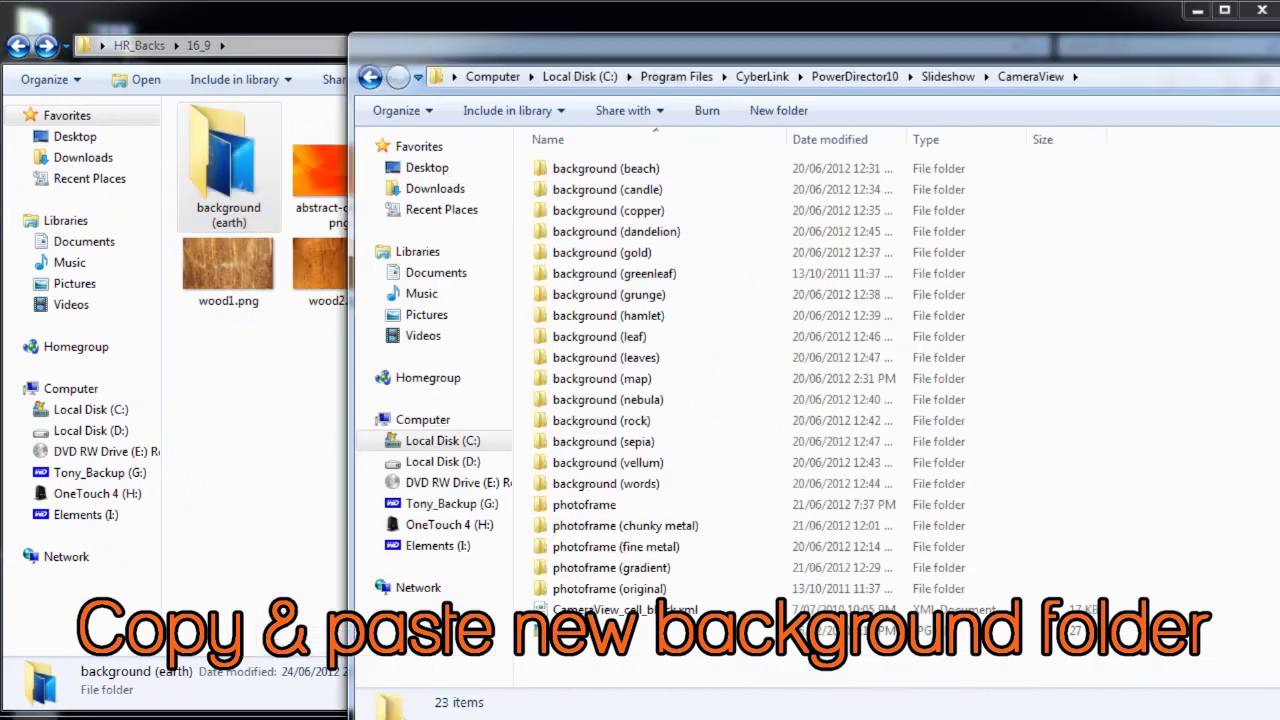
right_click(716, 640)
left_click(718, 712)
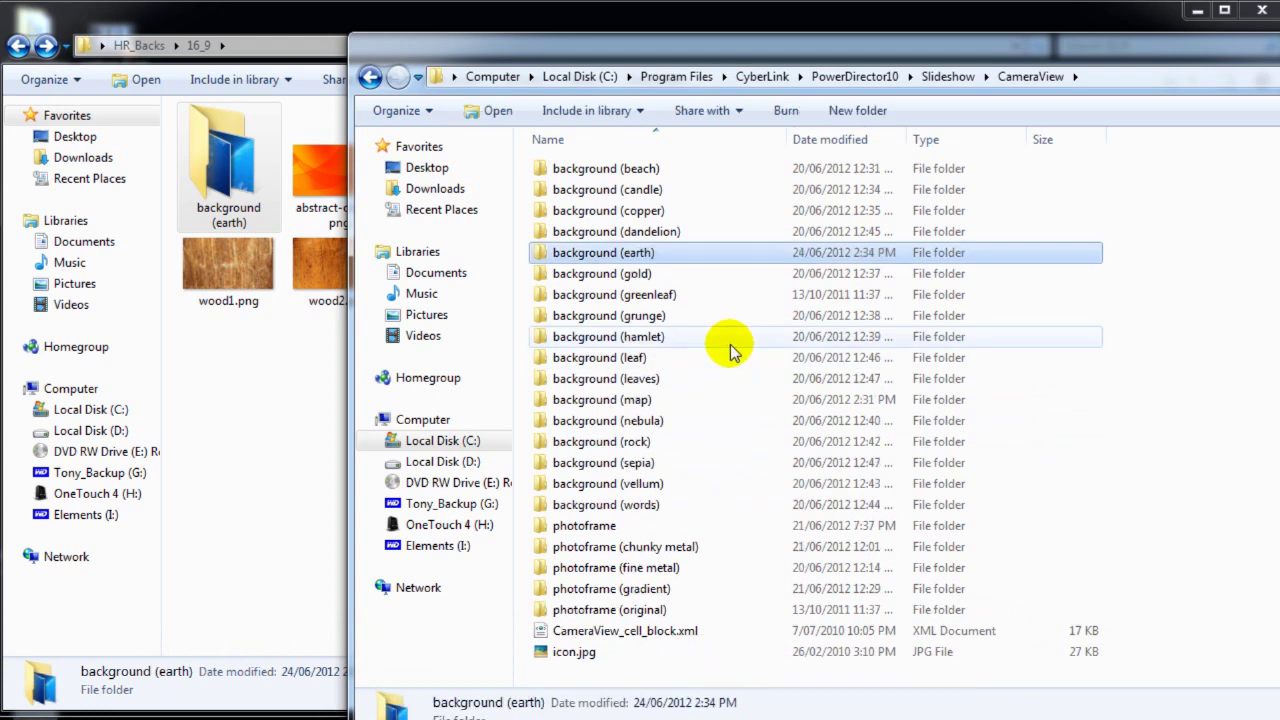
double_click(545, 252)
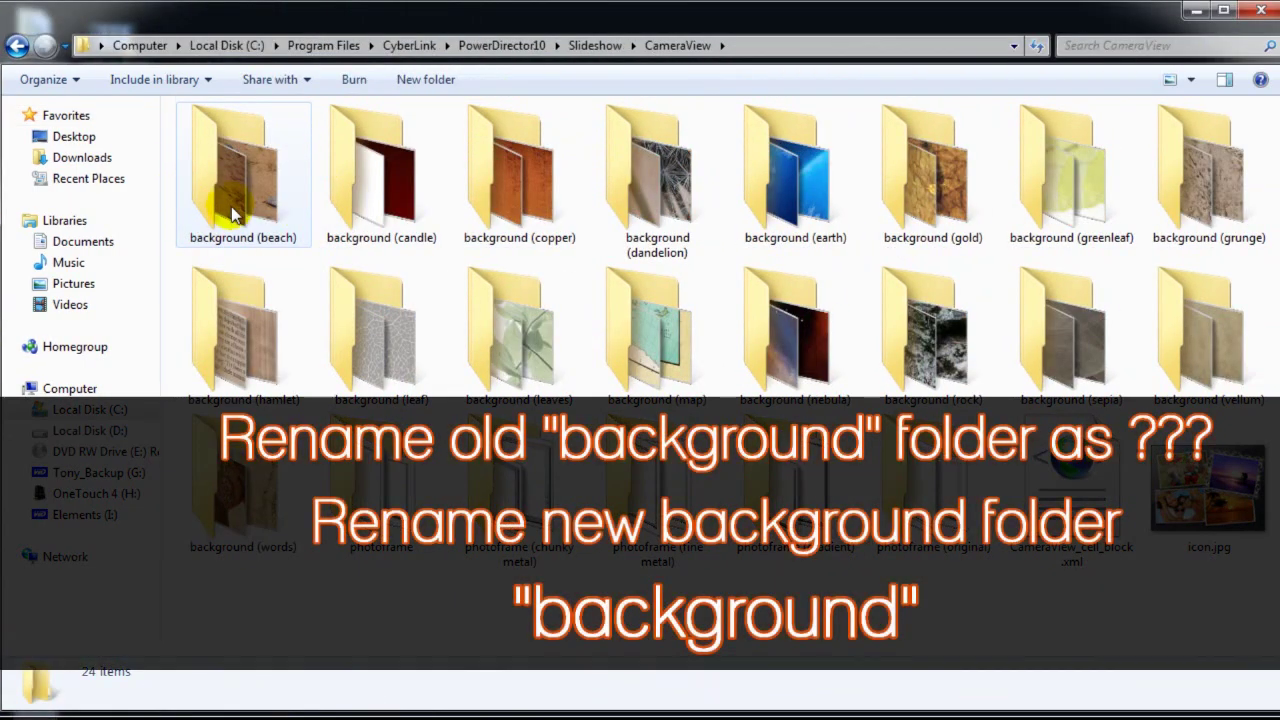
Step: Delete ' (earth)' from the pasted folder's name so it reads 'background'
left_click(810, 240)
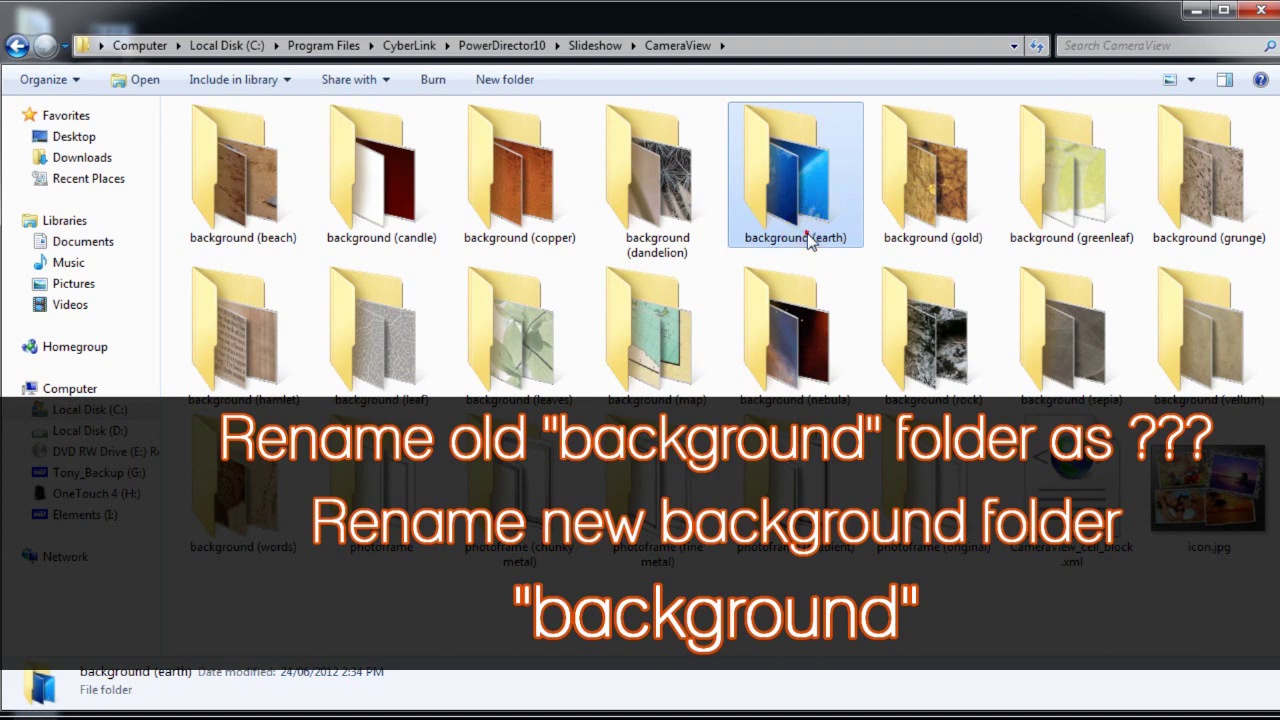
left_click(810, 240)
left_click(808, 240)
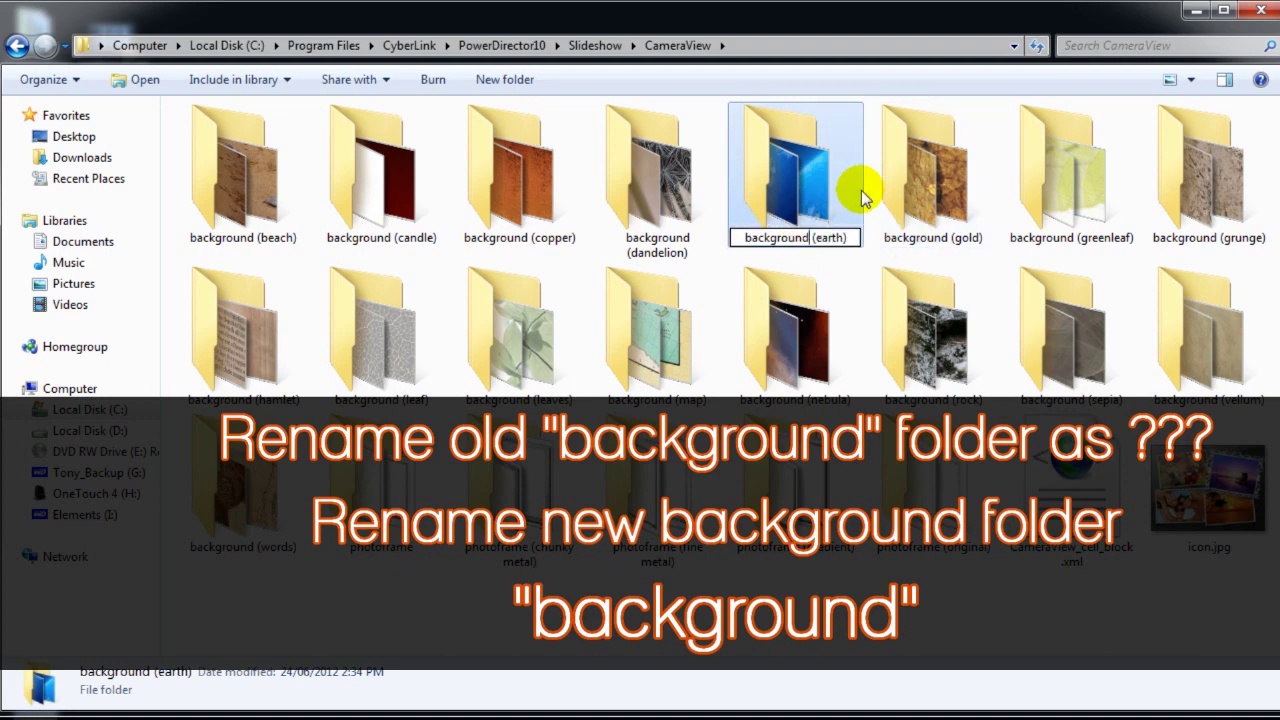
key("Delete")
key("Delete")
key("Delete")
key("Delete")
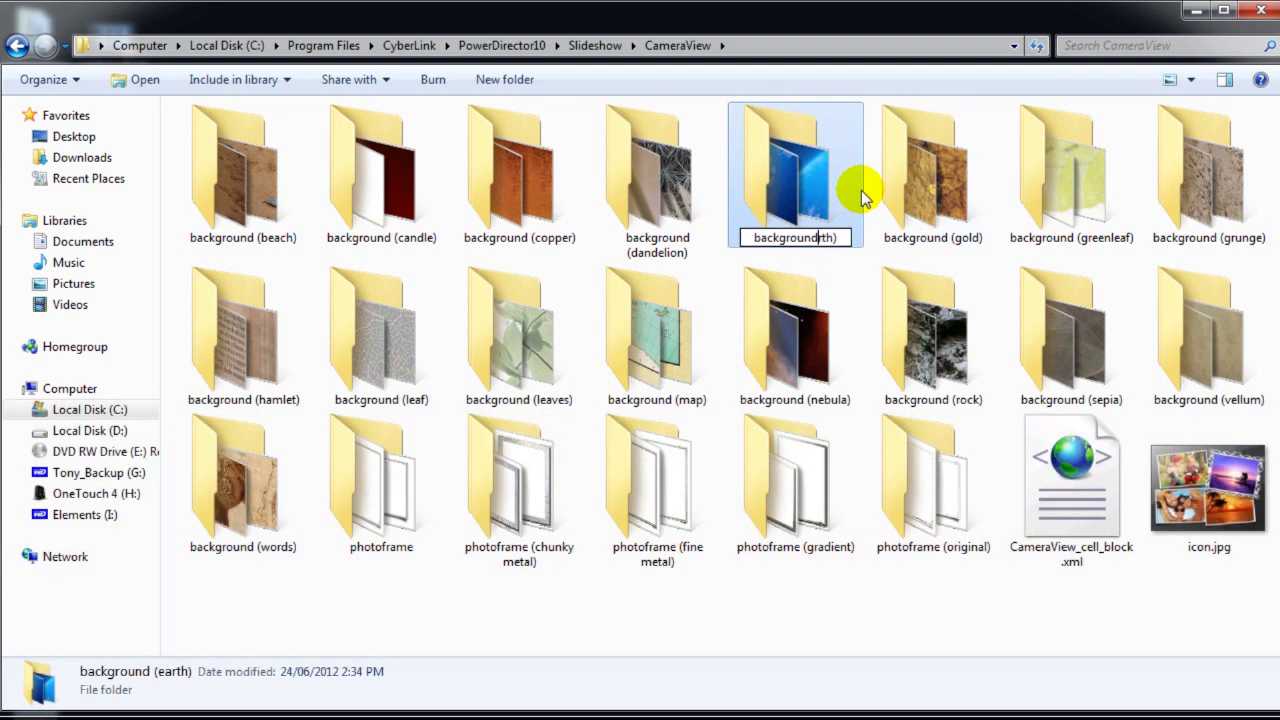
key("Delete")
key("Delete")
key("Delete")
key("Delete")
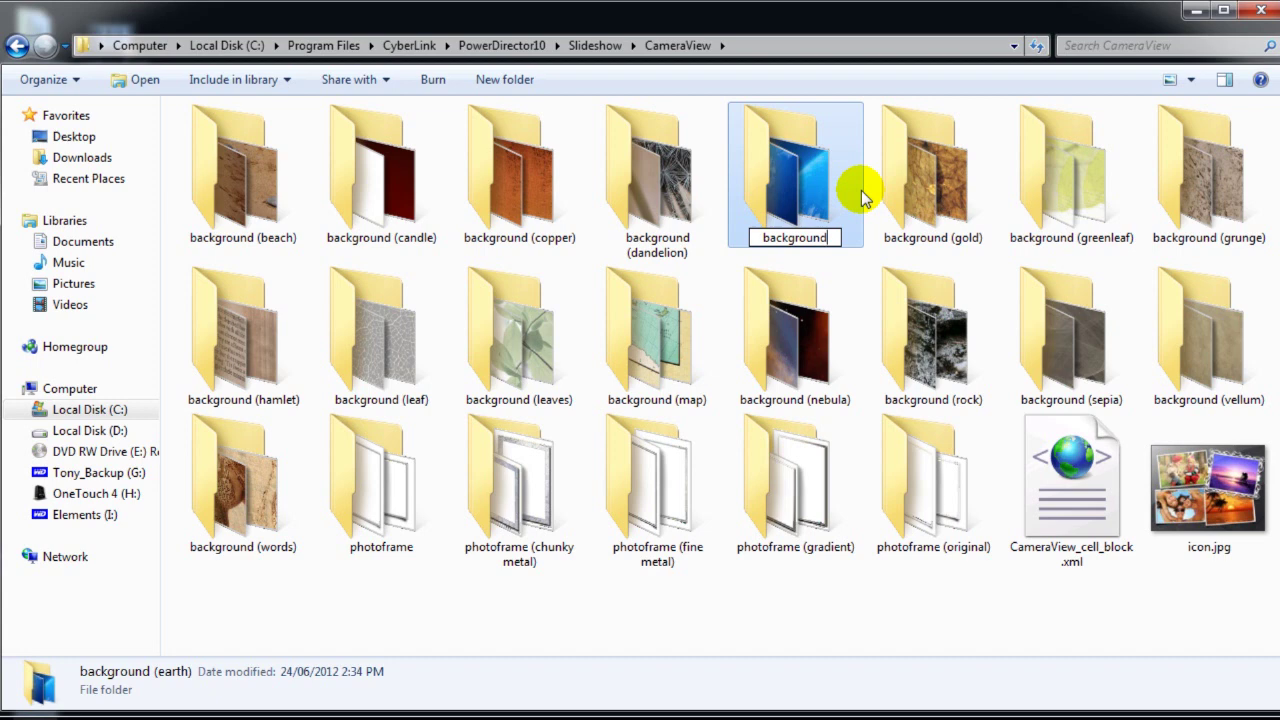
left_click(830, 606)
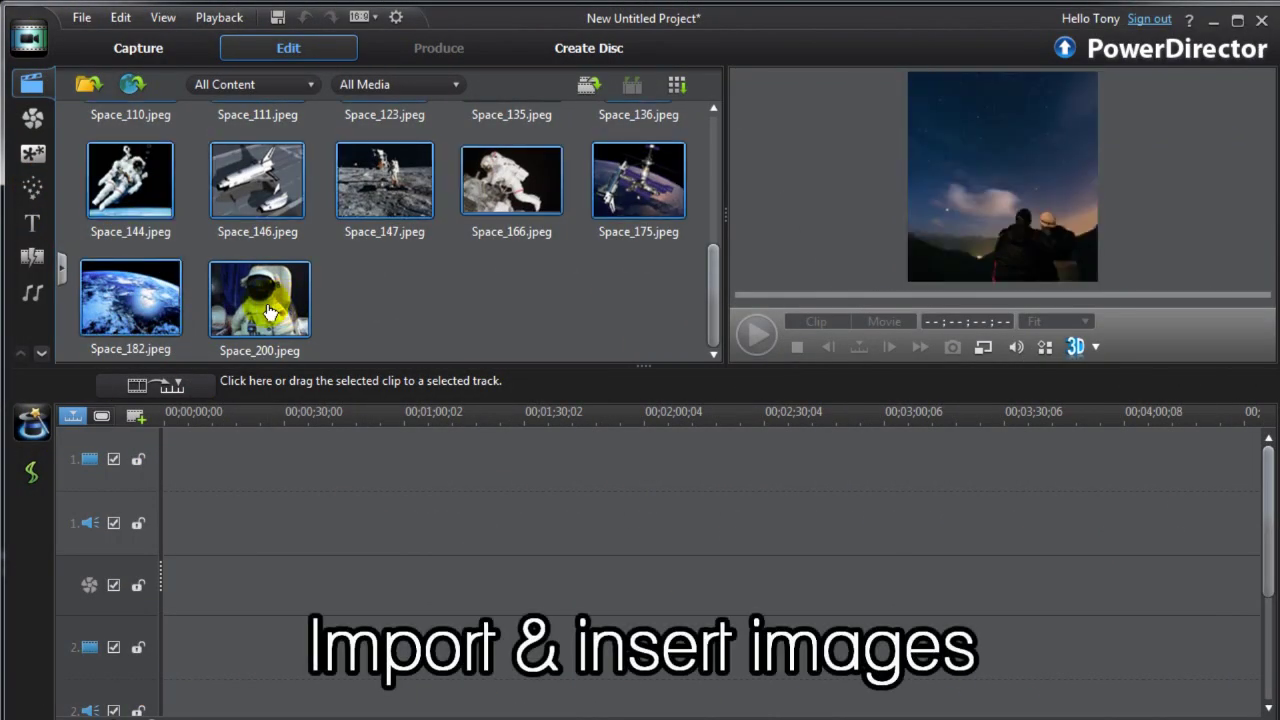
Step: Put the selected space images on video track 1 and start a Camera-style slideshow
left_click_drag(282, 312, 160, 474)
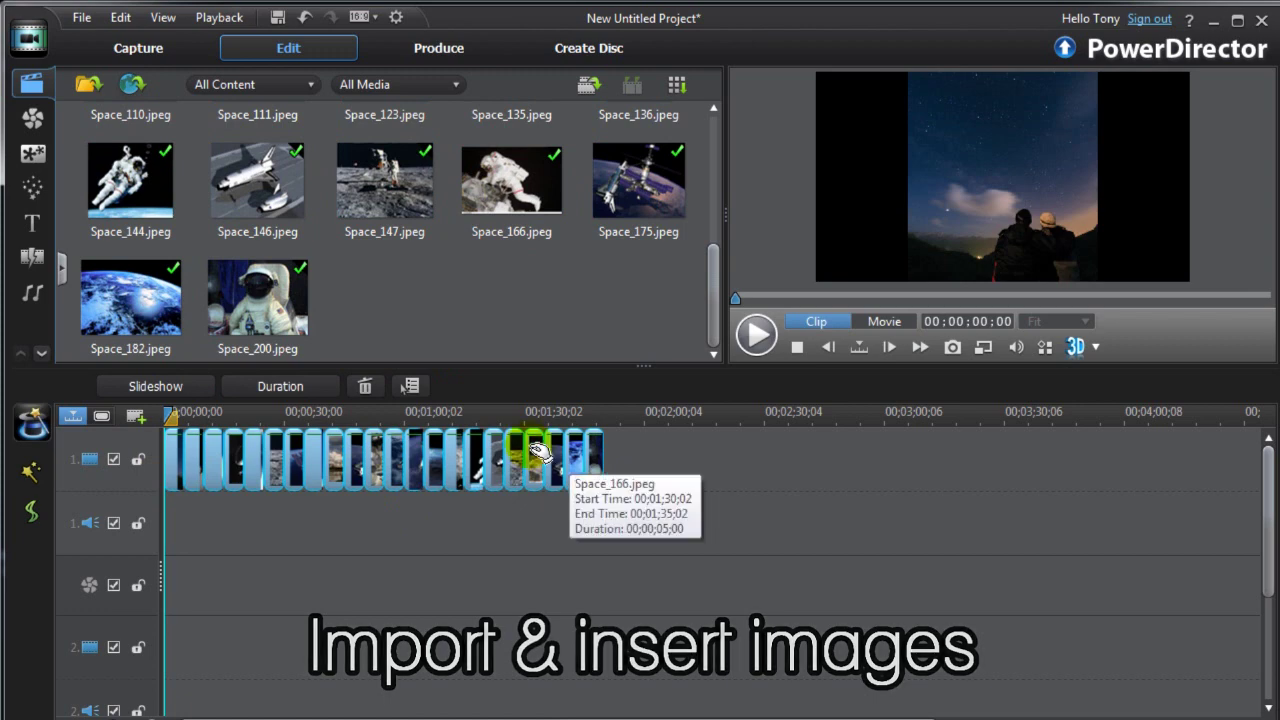
left_click(188, 386)
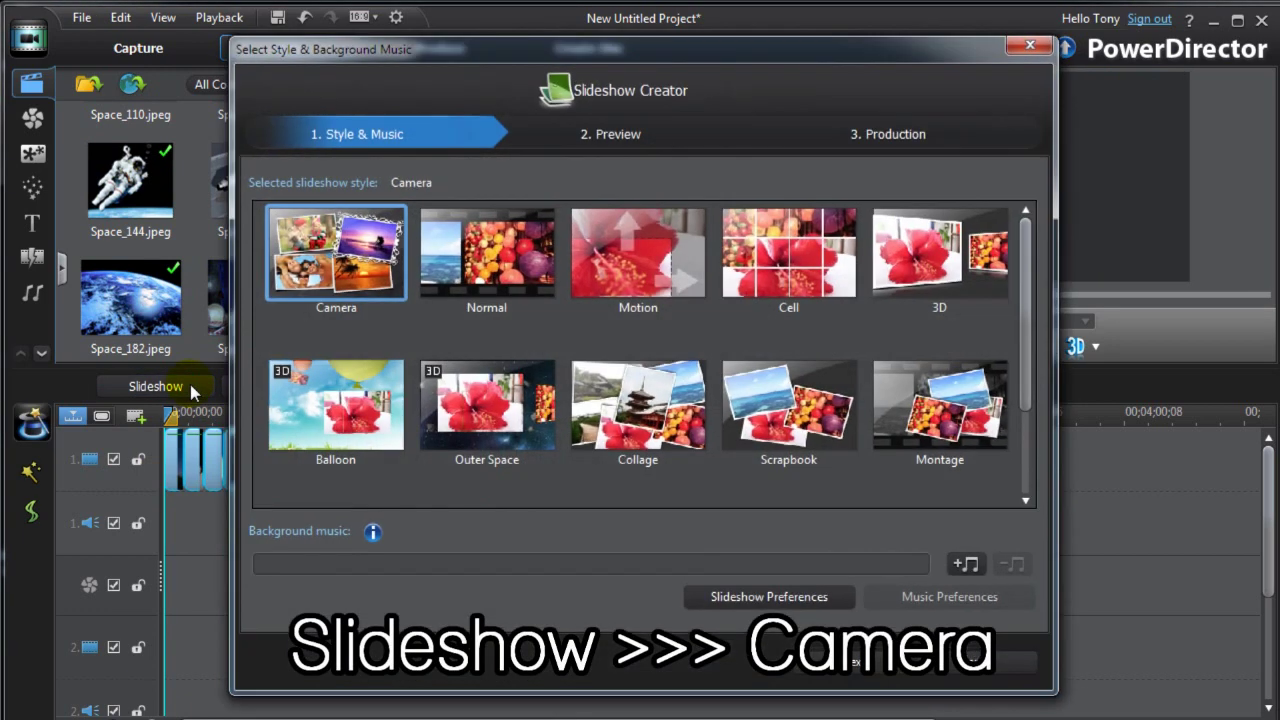
Step: Generate and preview the Camera slideshow using all 22 photos, then continue to Production
left_click(880, 664)
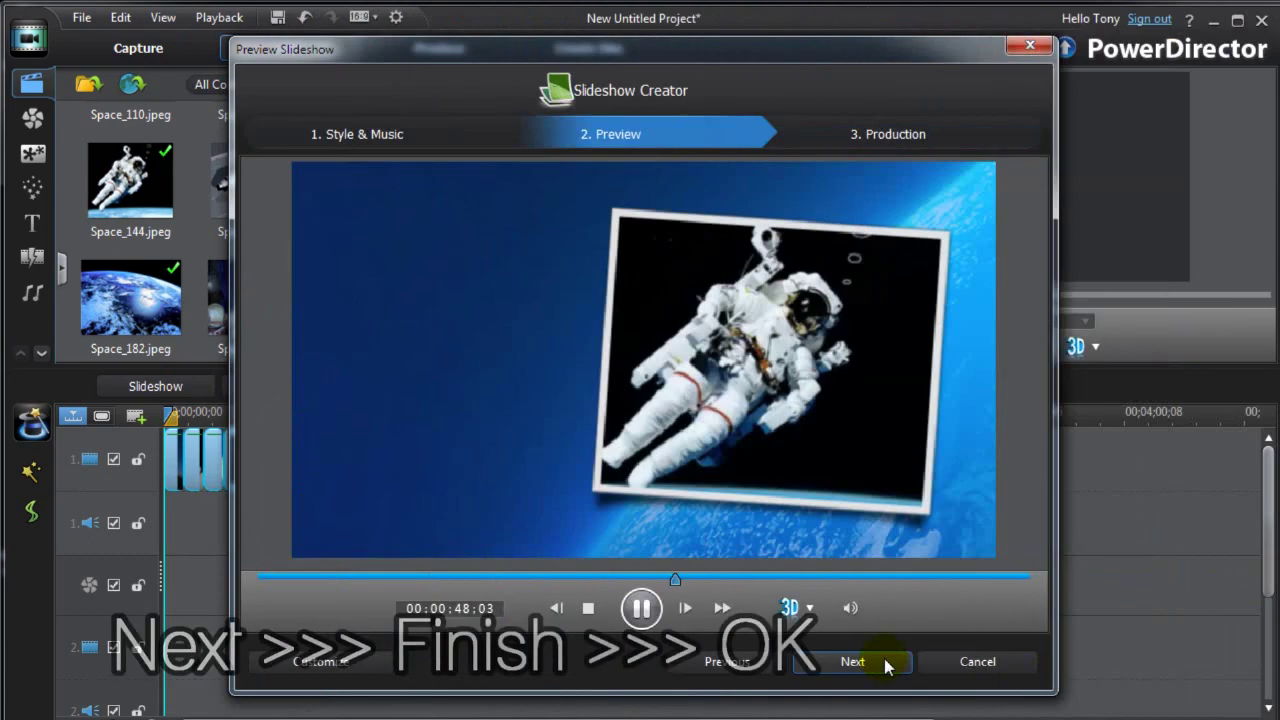
left_click(871, 664)
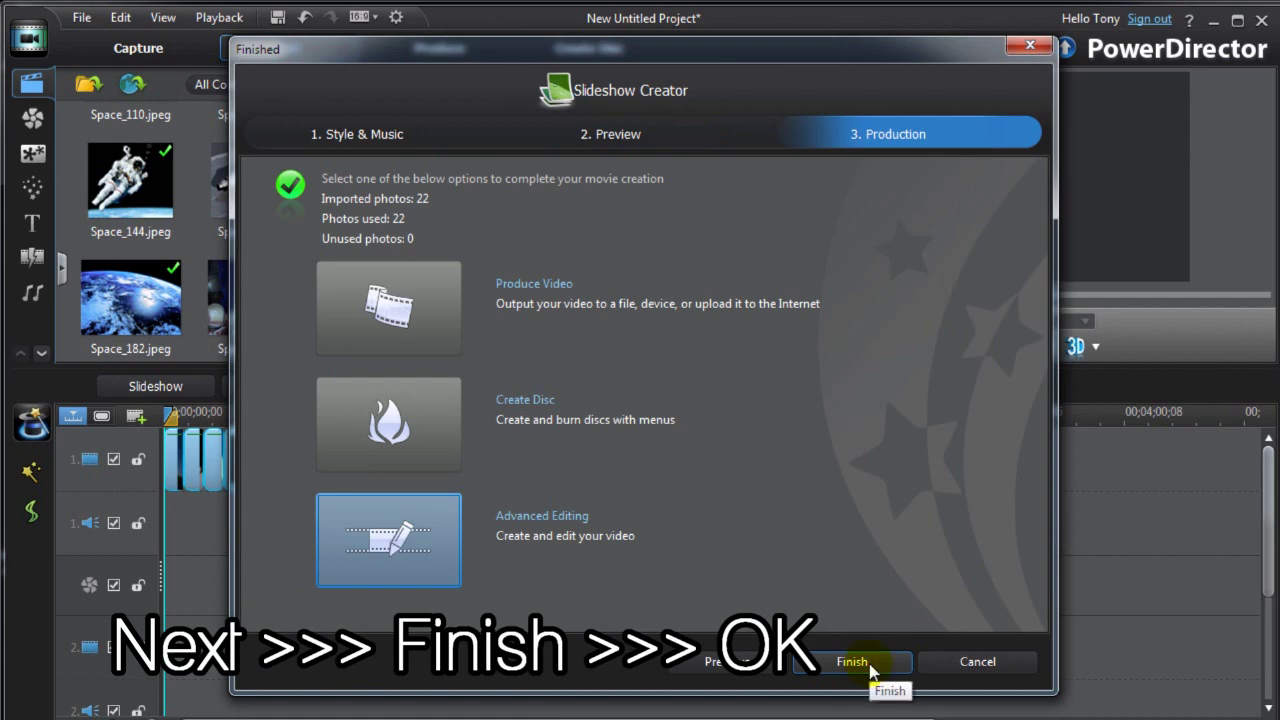
Step: Finish the Slideshow Creator and confirm adding the slideshow clip to the timeline
left_click(868, 664)
left_click(718, 424)
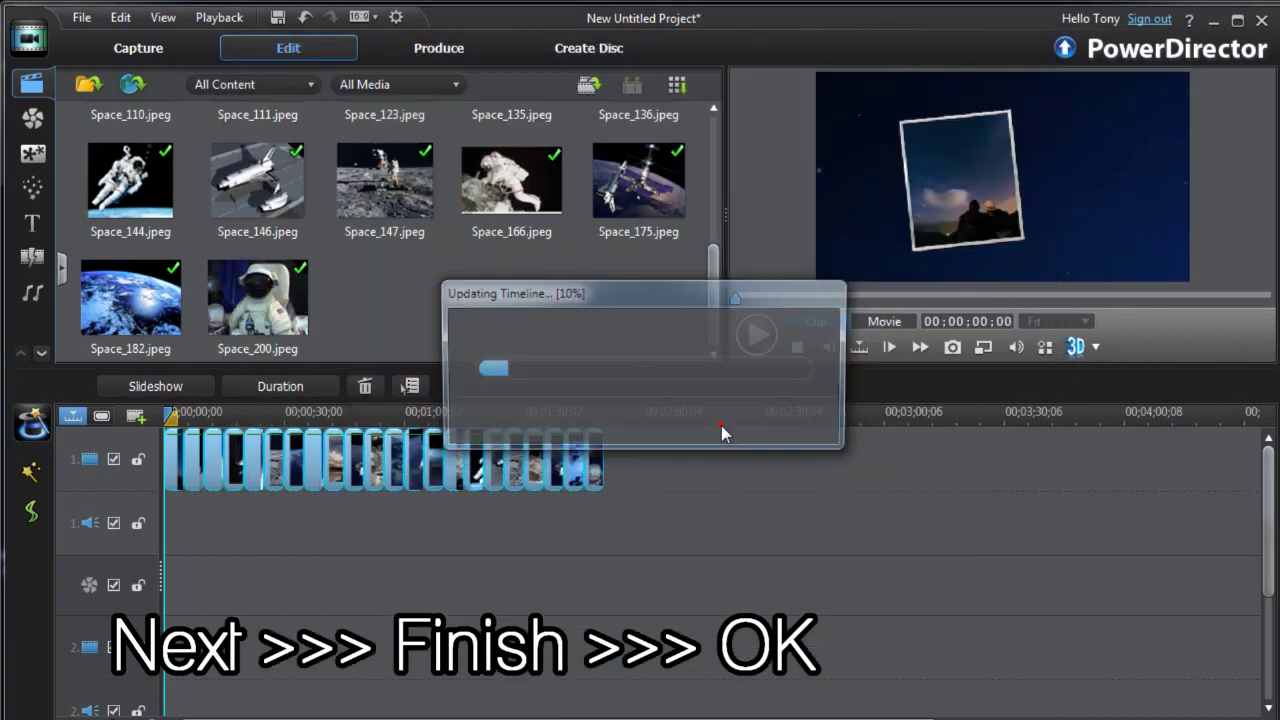